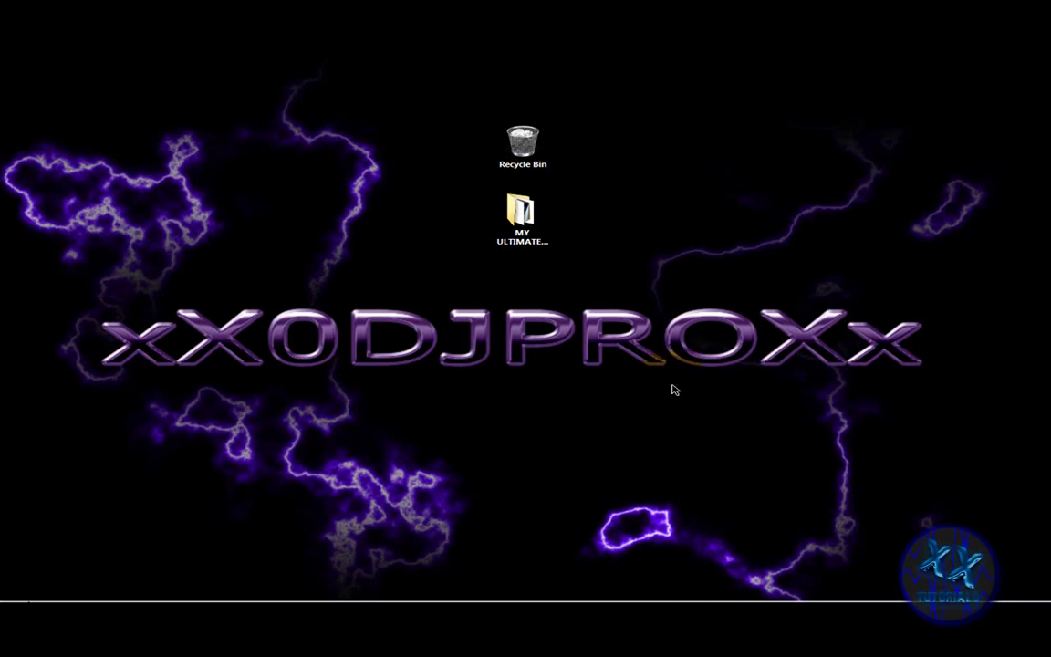
Launch Adobe Photoshop CS4 from the desktop dock icon.
mouse_move(1045, 411)
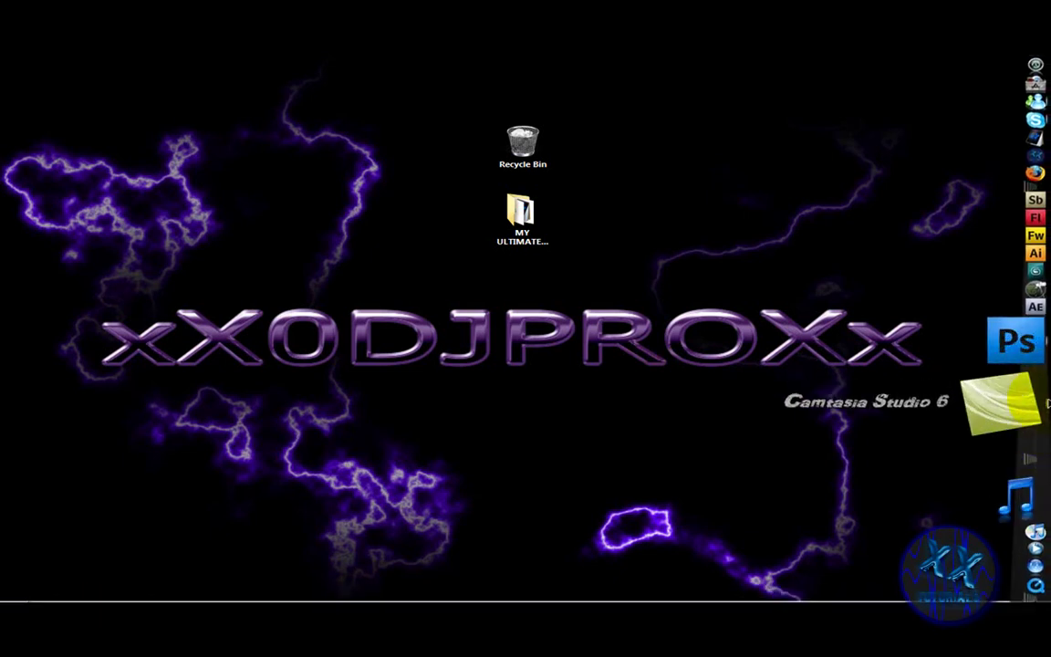
click(1036, 401)
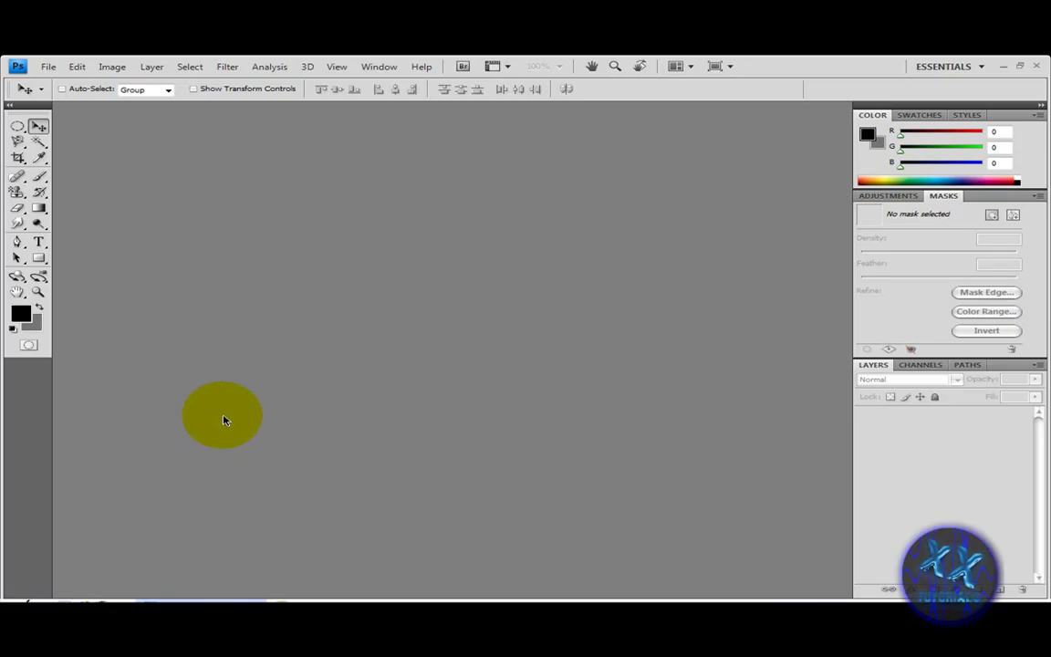
Create a new 500 × 500 px document with Transparent background contents.
click(48, 66)
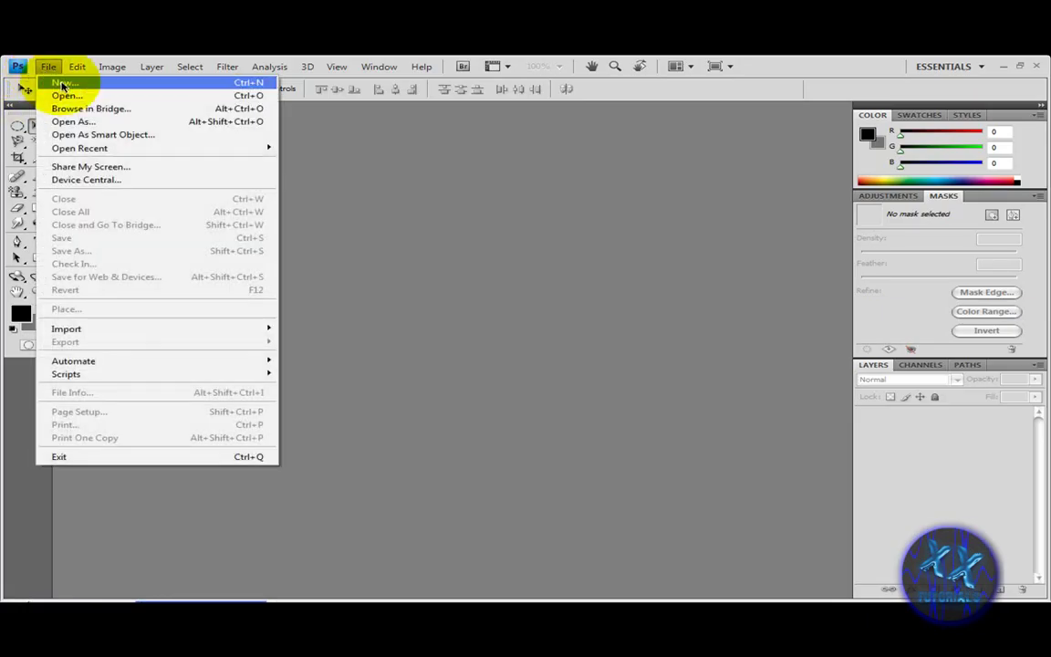
click(56, 83)
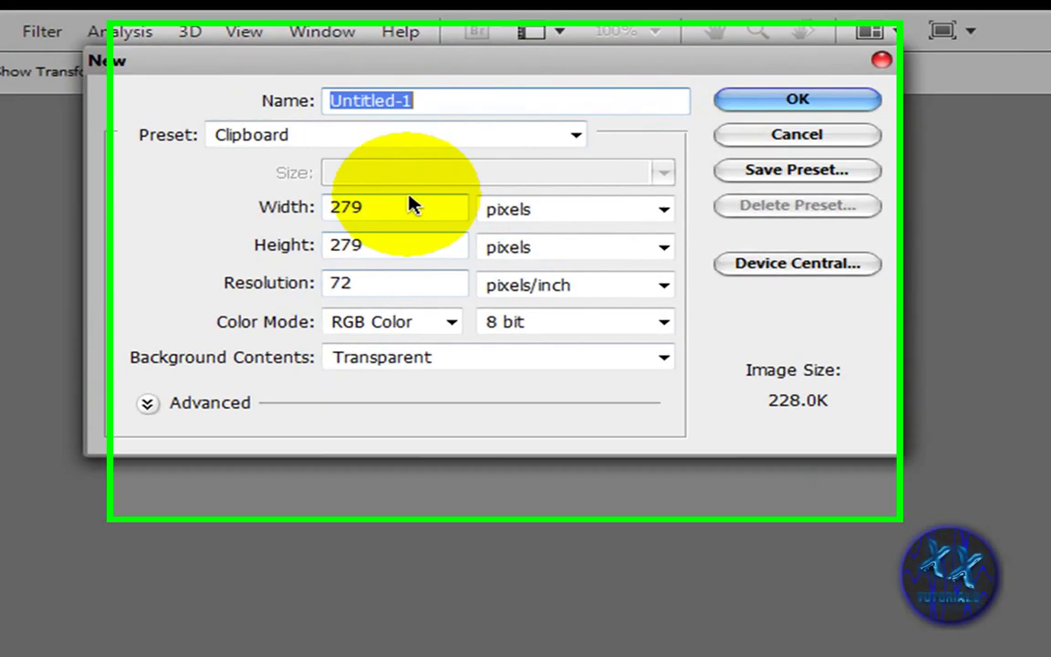
drag(420, 160, 337, 162)
text(500)
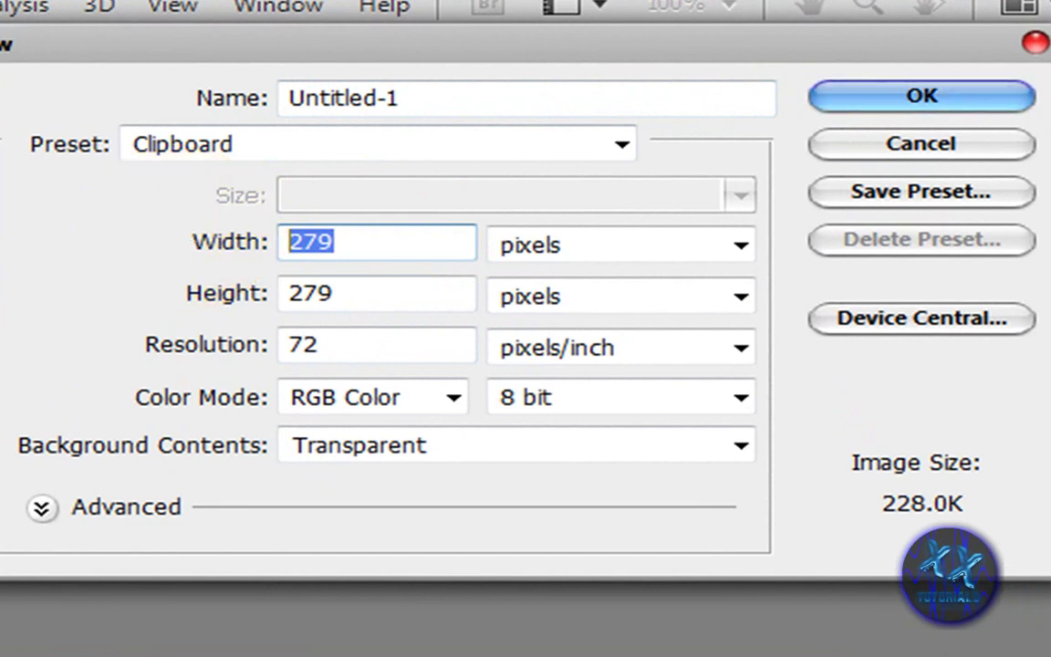
key(Tab)
key(Tab)
text(500)
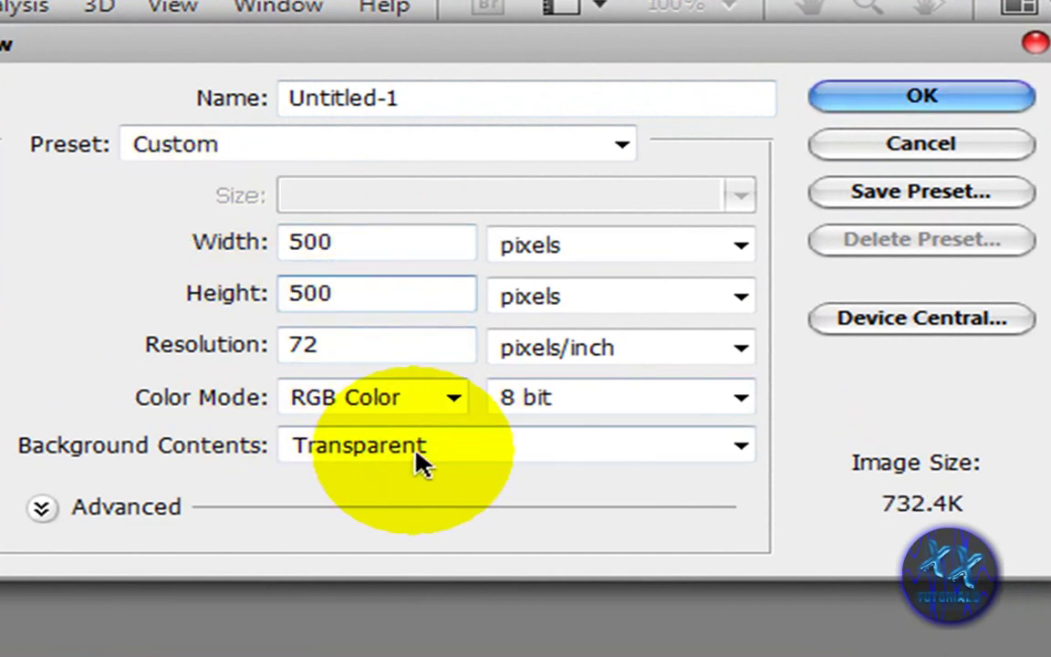
click(415, 456)
click(360, 535)
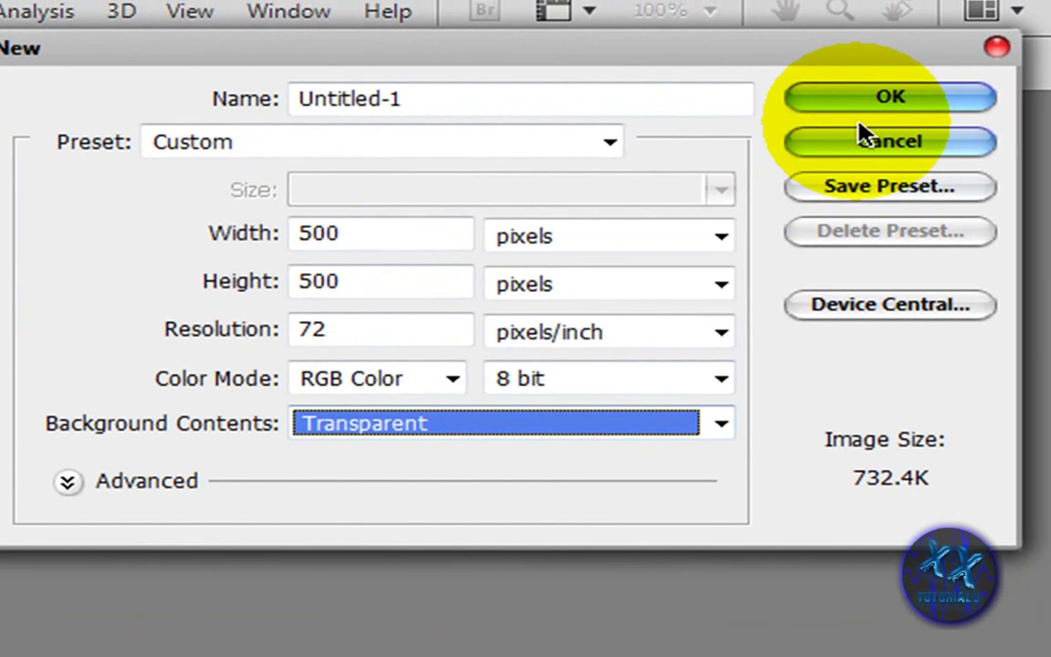
click(917, 98)
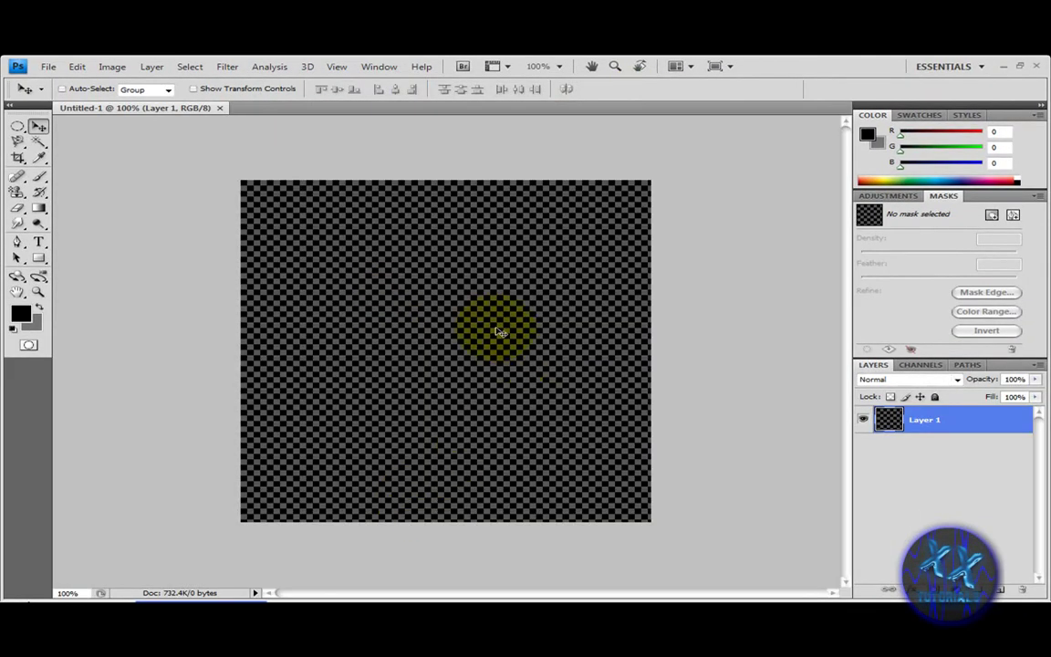
Fill Layer 1 with solid black using Edit > Fill.
click(75, 68)
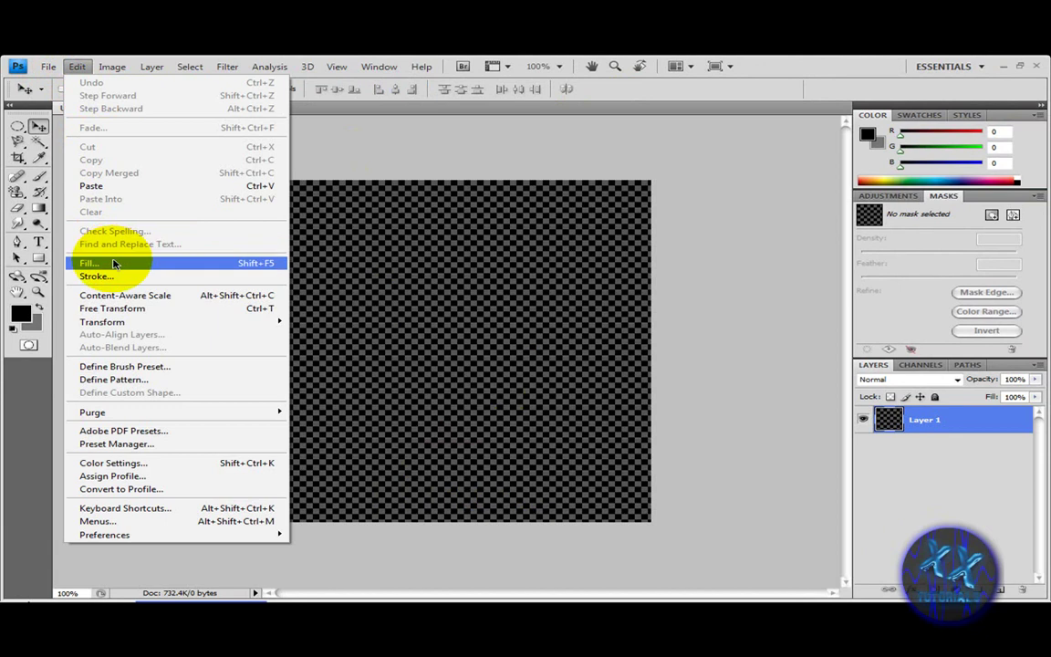
click(114, 264)
click(522, 216)
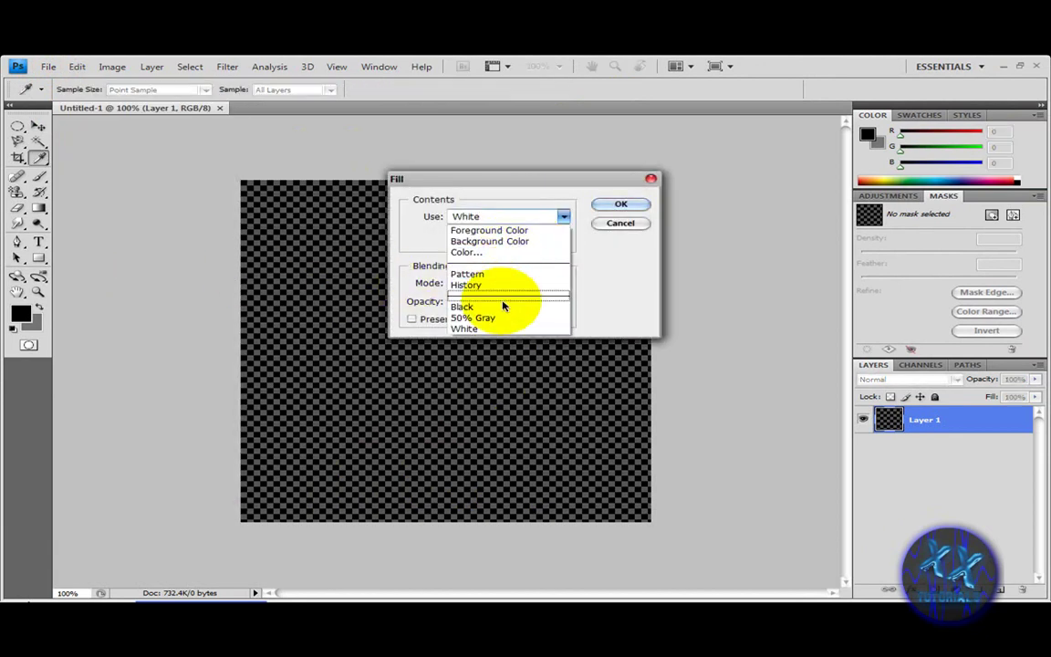
click(502, 307)
click(602, 204)
Run the Render > Lighting Effects filter and accept its settings.
click(227, 66)
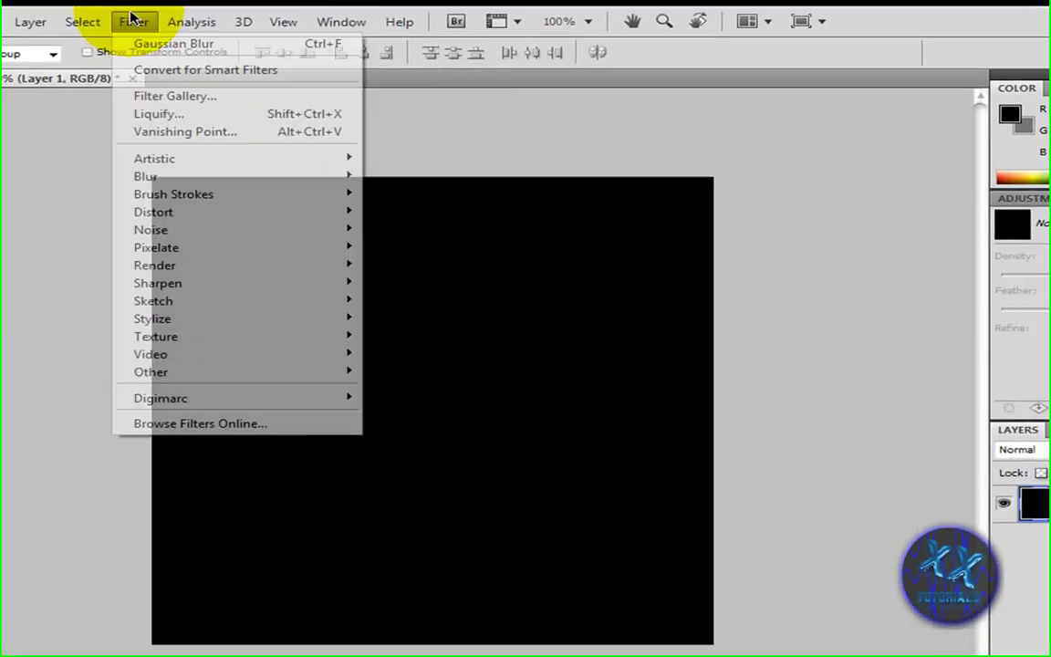
mouse_move(174, 266)
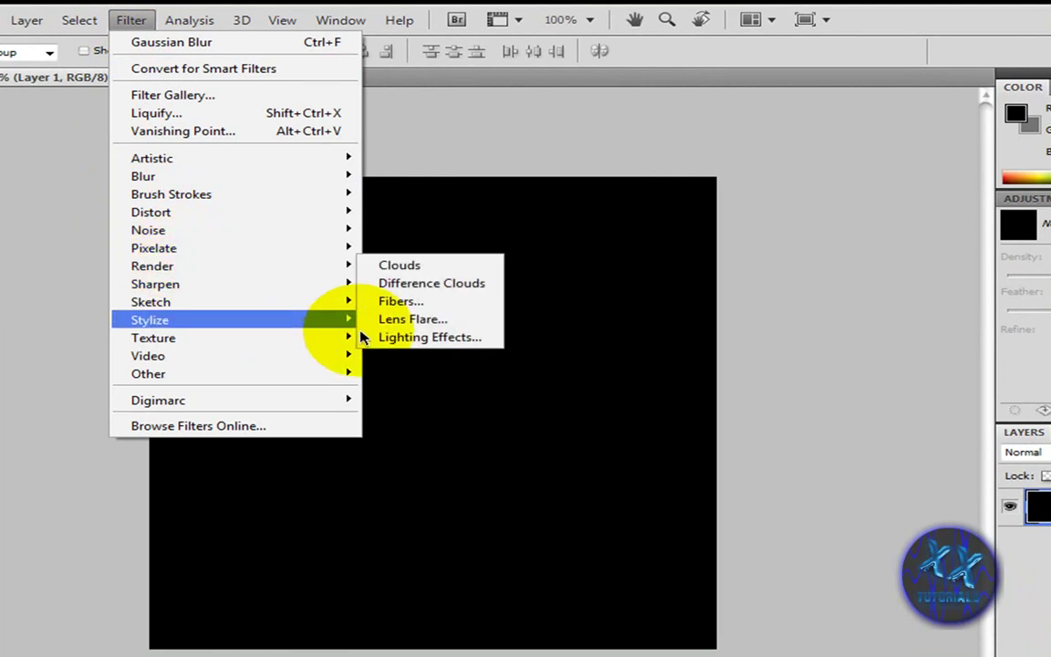
click(415, 337)
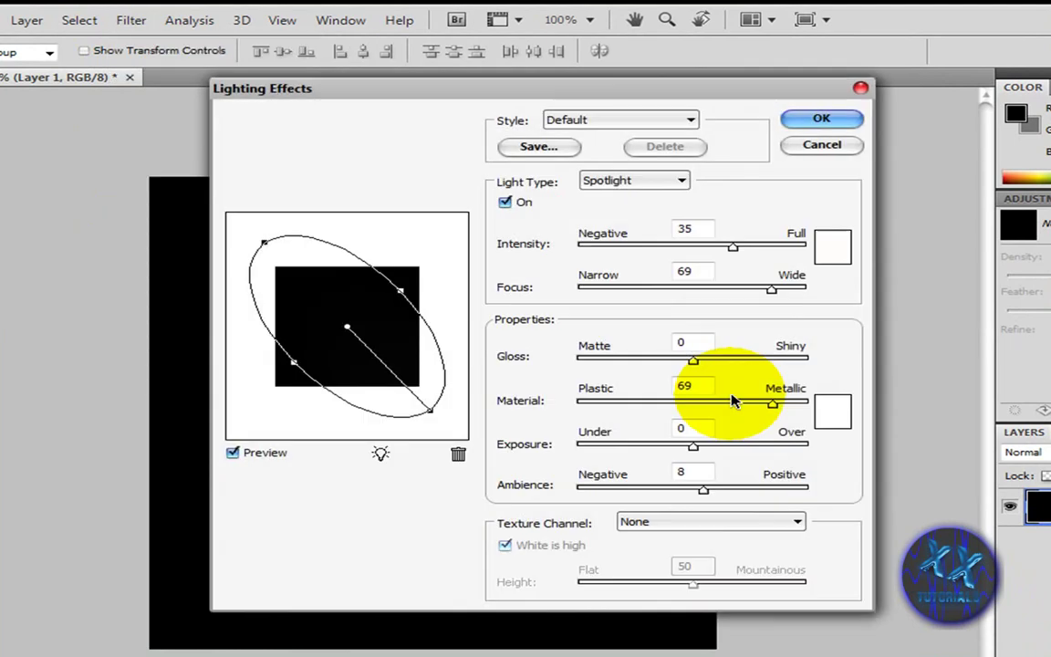
click(820, 117)
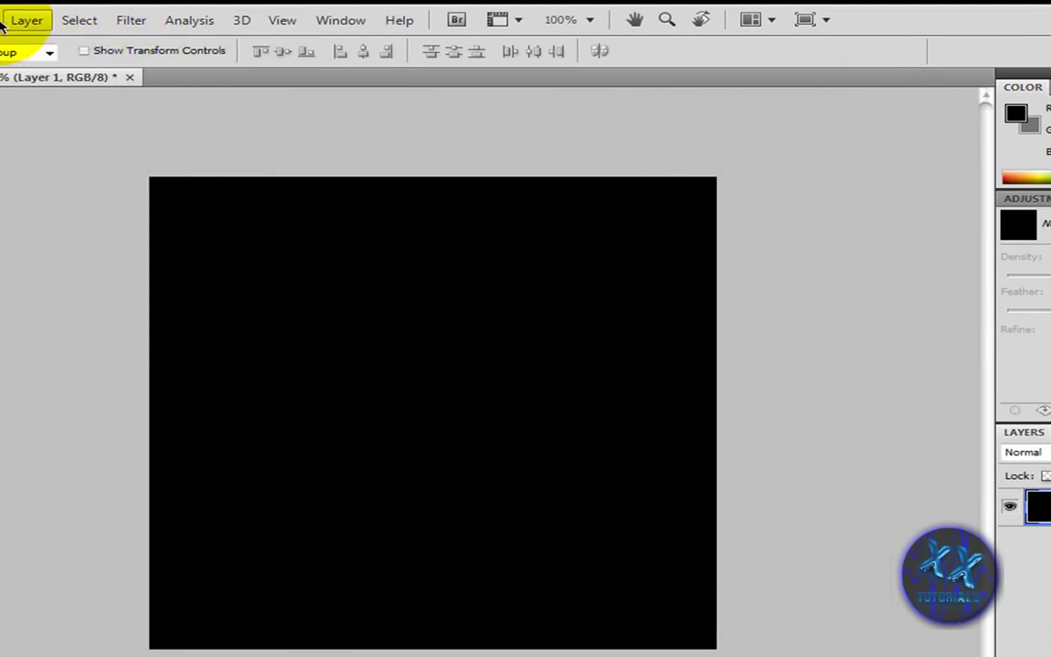
Render a 105mm Prime lens flare on the black layer after trying 50-300mm Zoom.
click(128, 20)
mouse_move(193, 265)
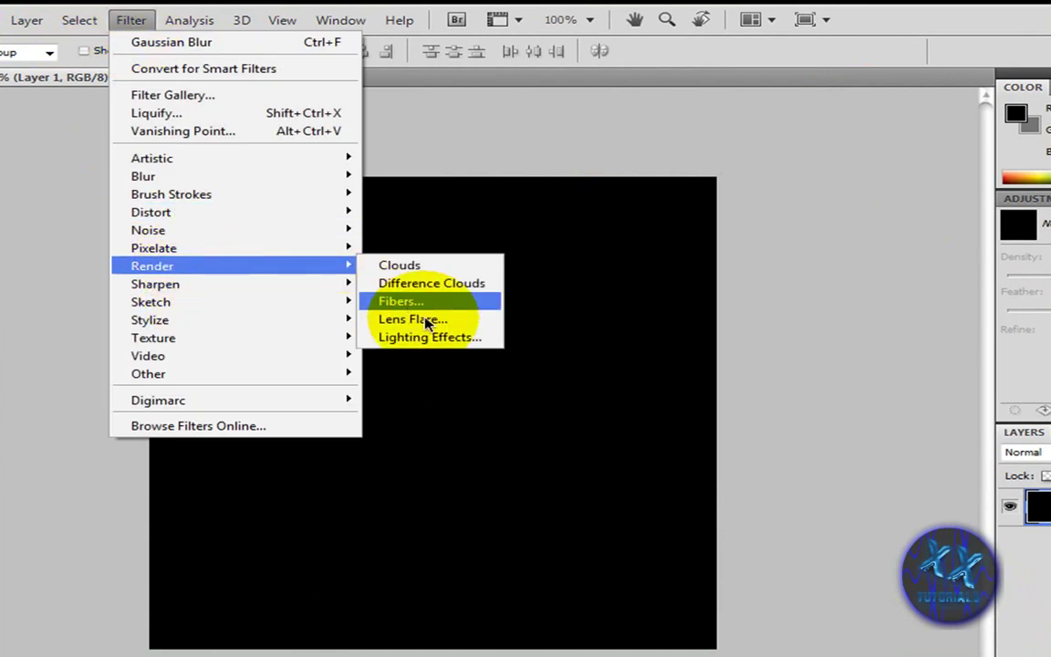
click(426, 320)
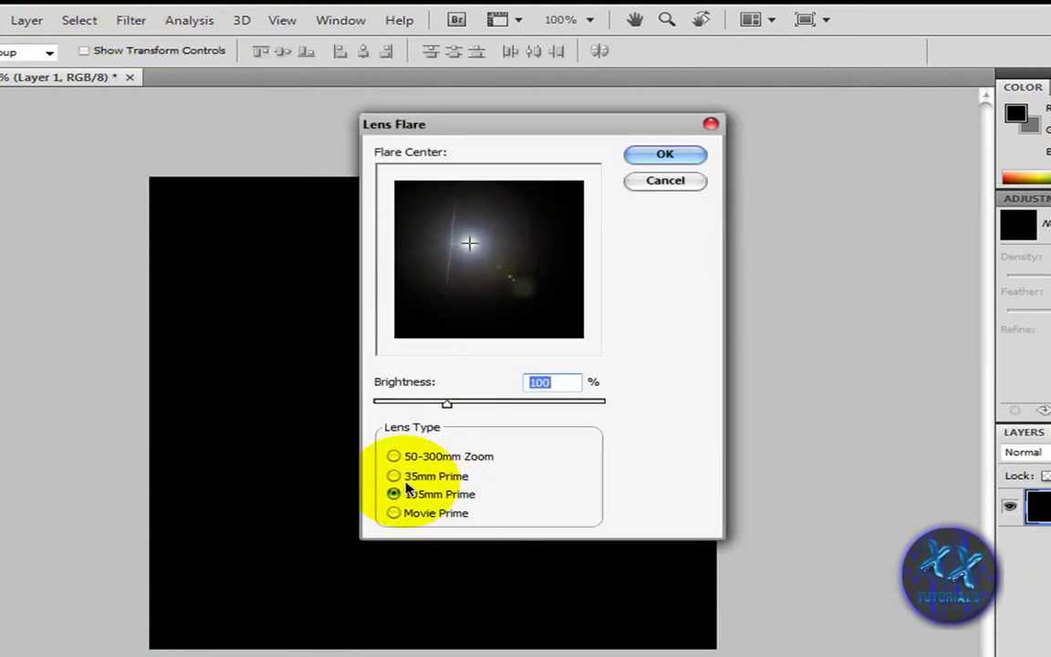
click(393, 456)
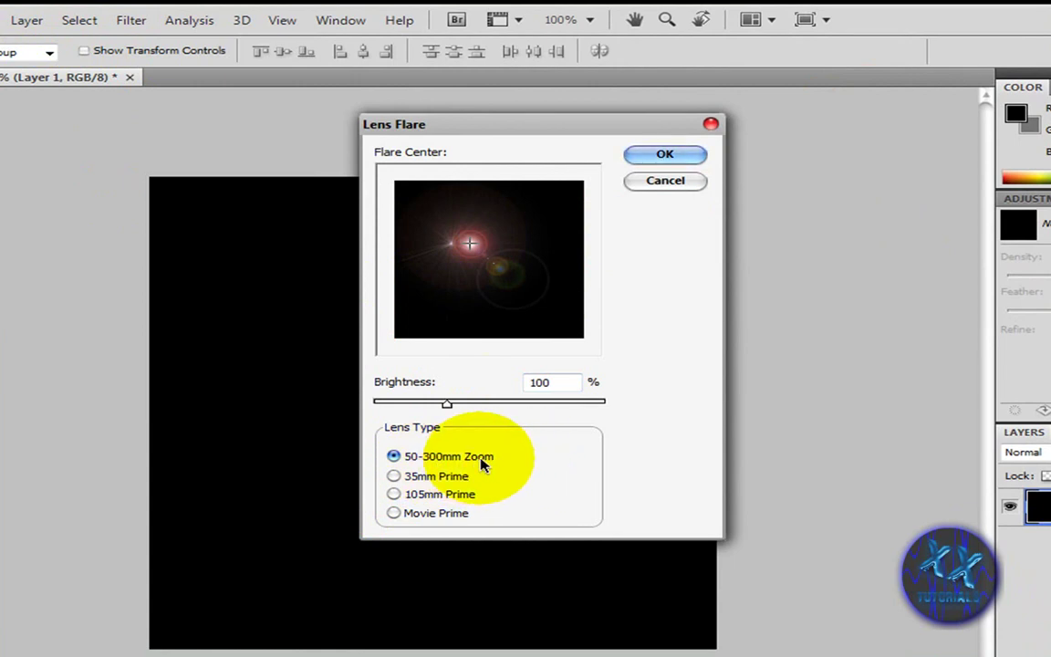
click(393, 494)
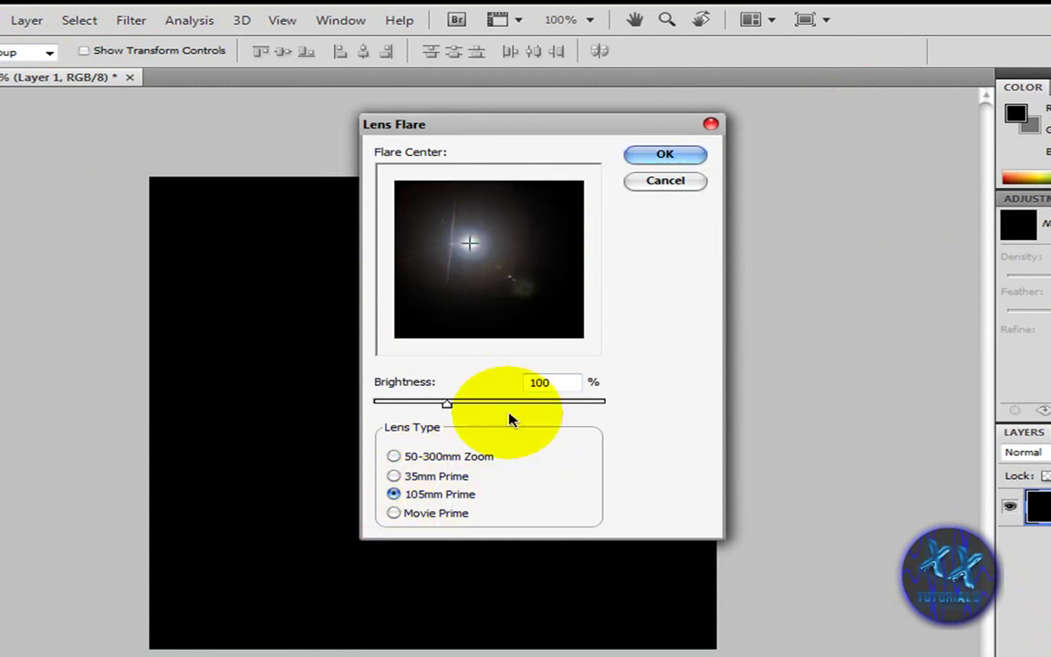
click(642, 155)
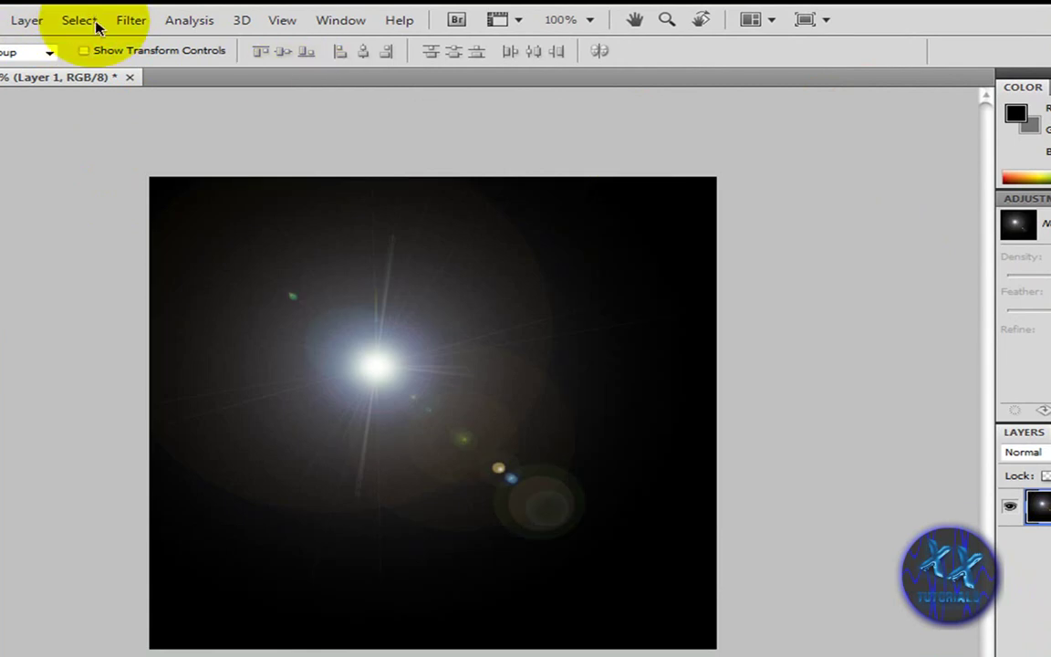
click(131, 20)
Apply Polar Coordinates (Polar to Rectangular) to the flare, then flip the canvas vertically.
mouse_move(239, 217)
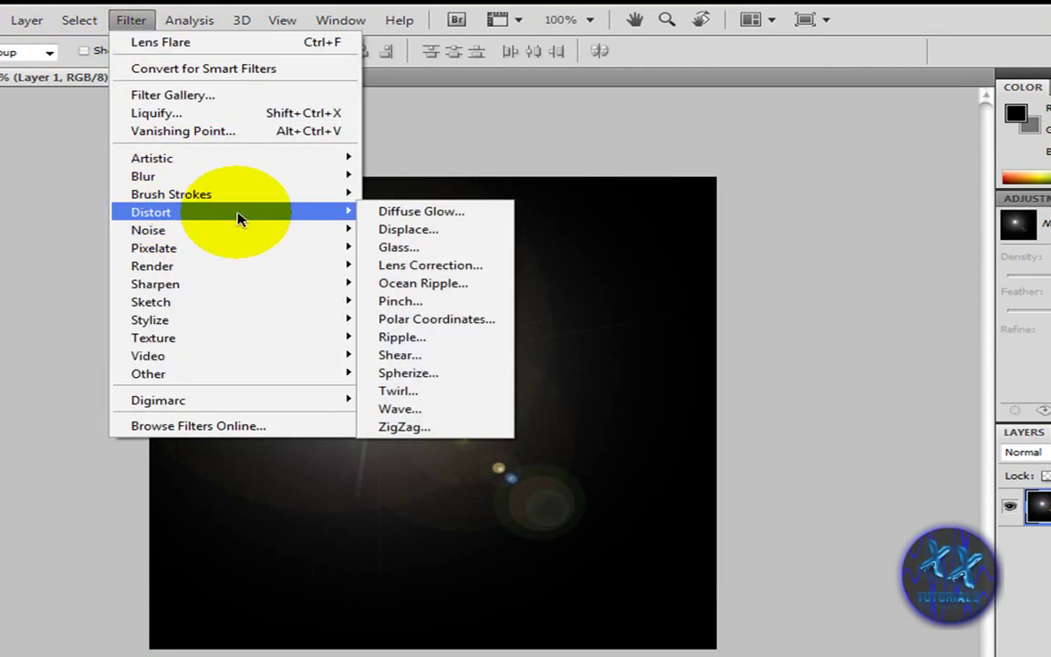
click(436, 319)
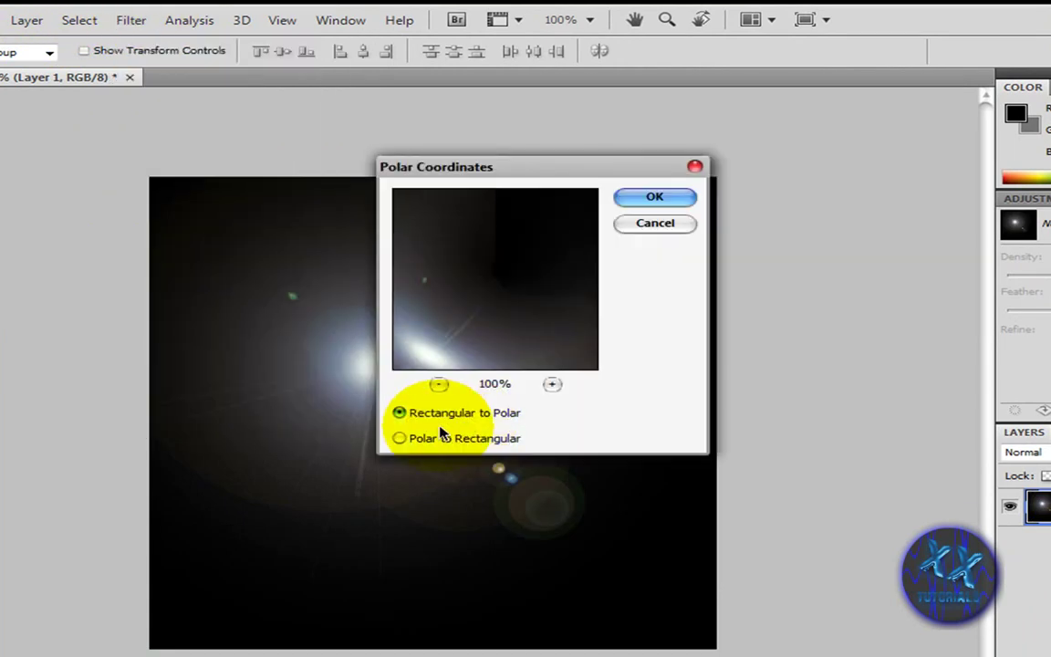
click(406, 439)
click(654, 197)
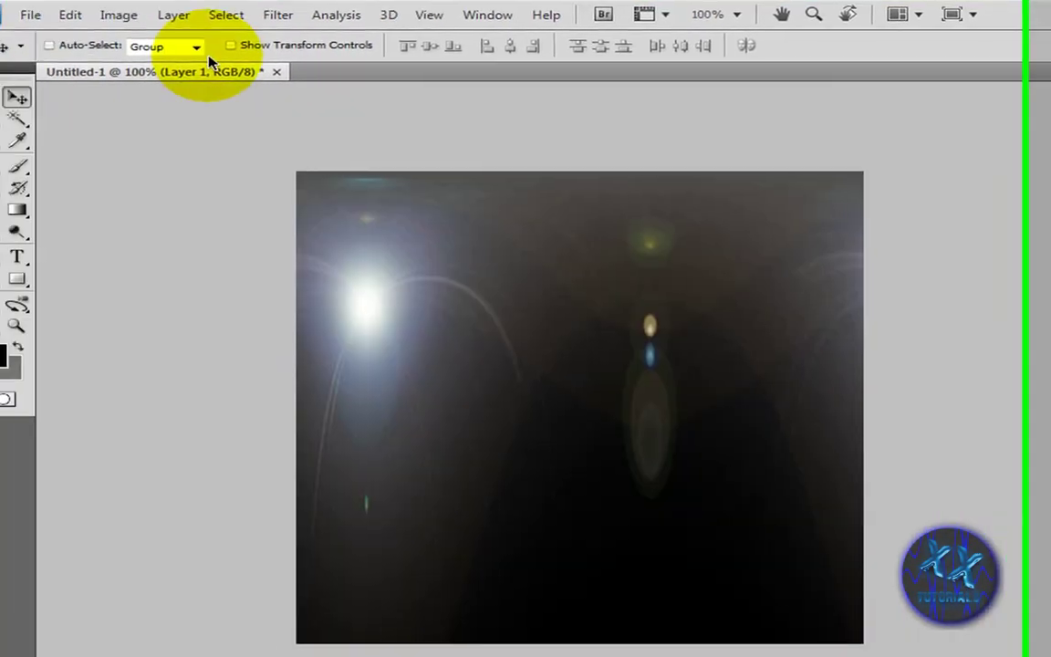
click(137, 12)
mouse_move(215, 190)
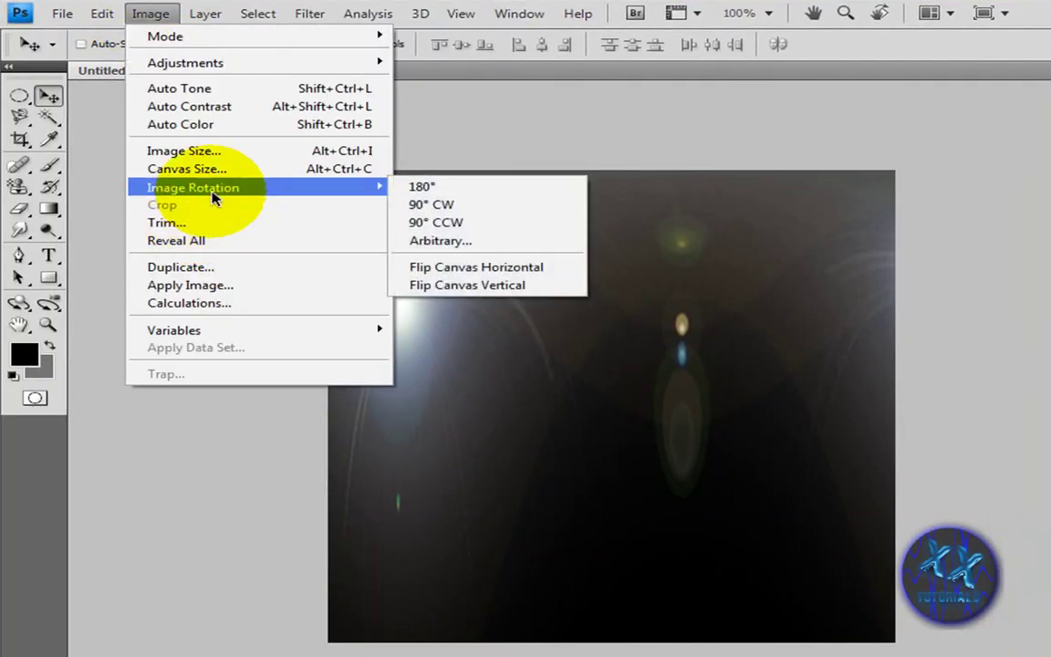
click(476, 286)
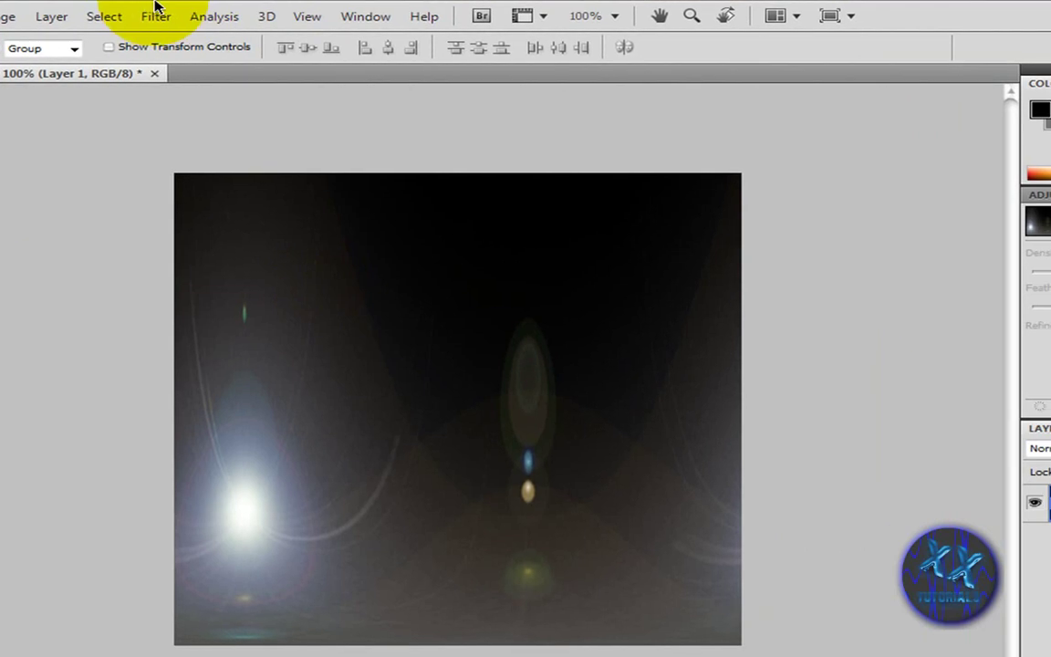
Apply Polar Coordinates (Rectangular to Polar) to bend the image into a glossy orb.
click(309, 13)
mouse_move(218, 209)
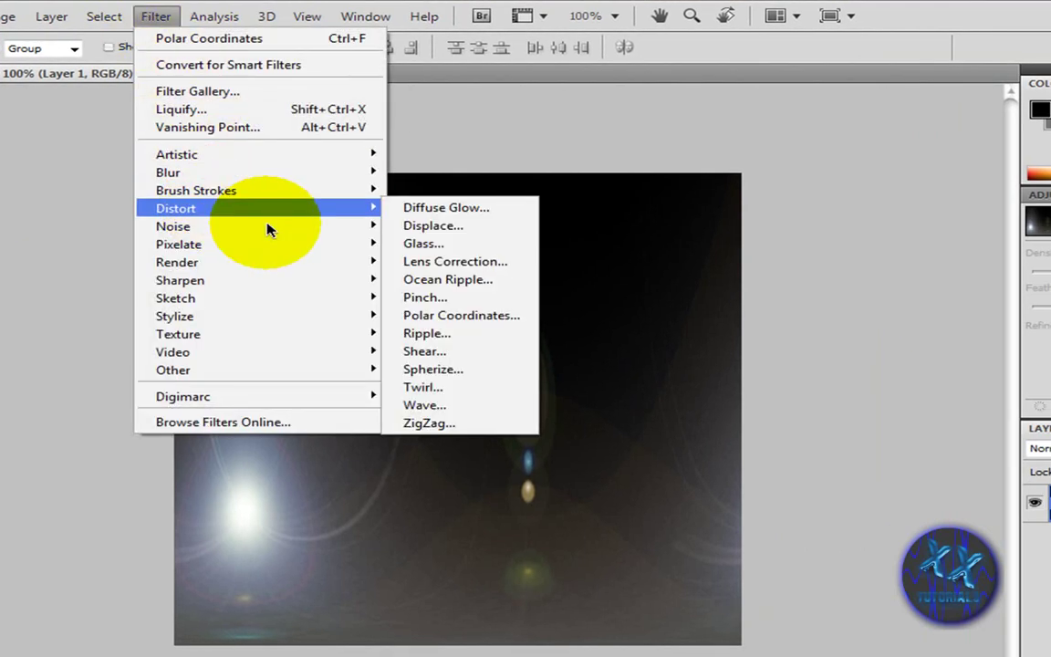
click(480, 326)
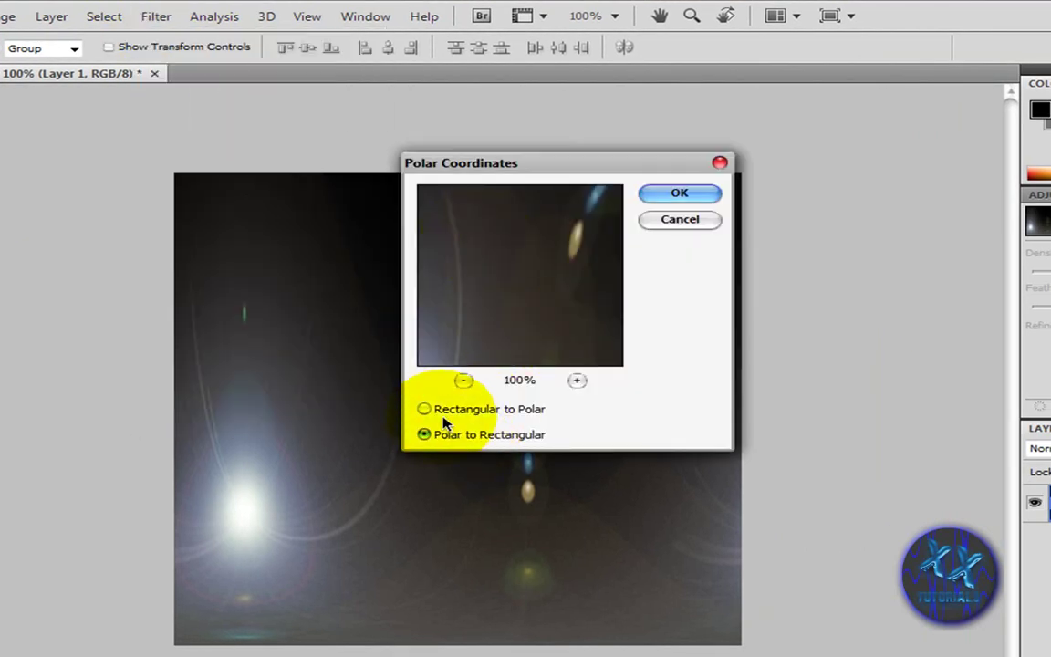
click(425, 410)
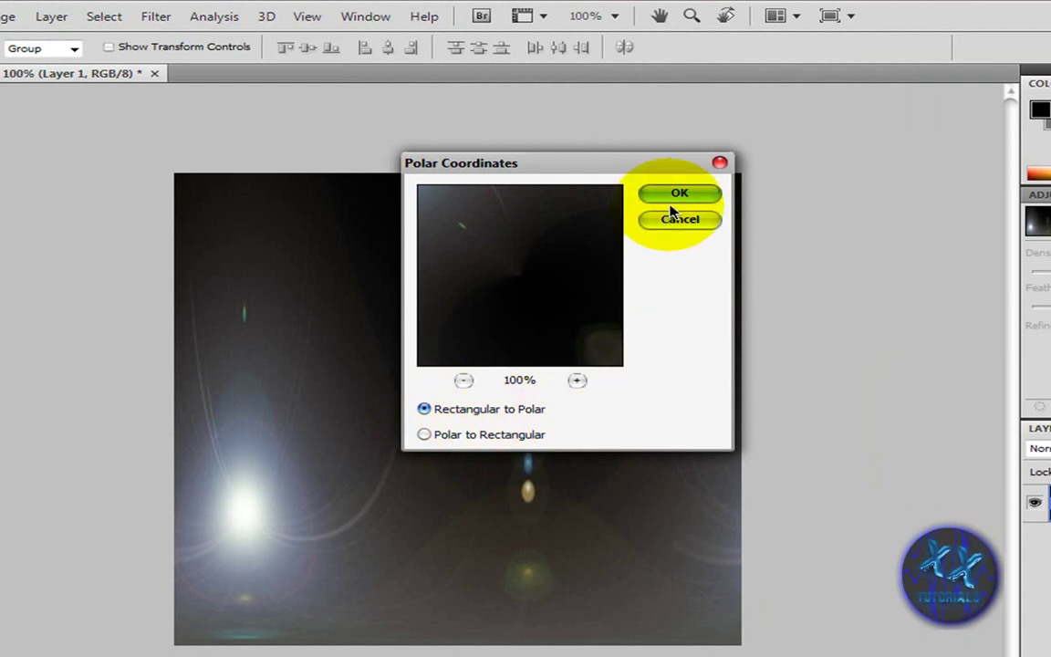
click(684, 193)
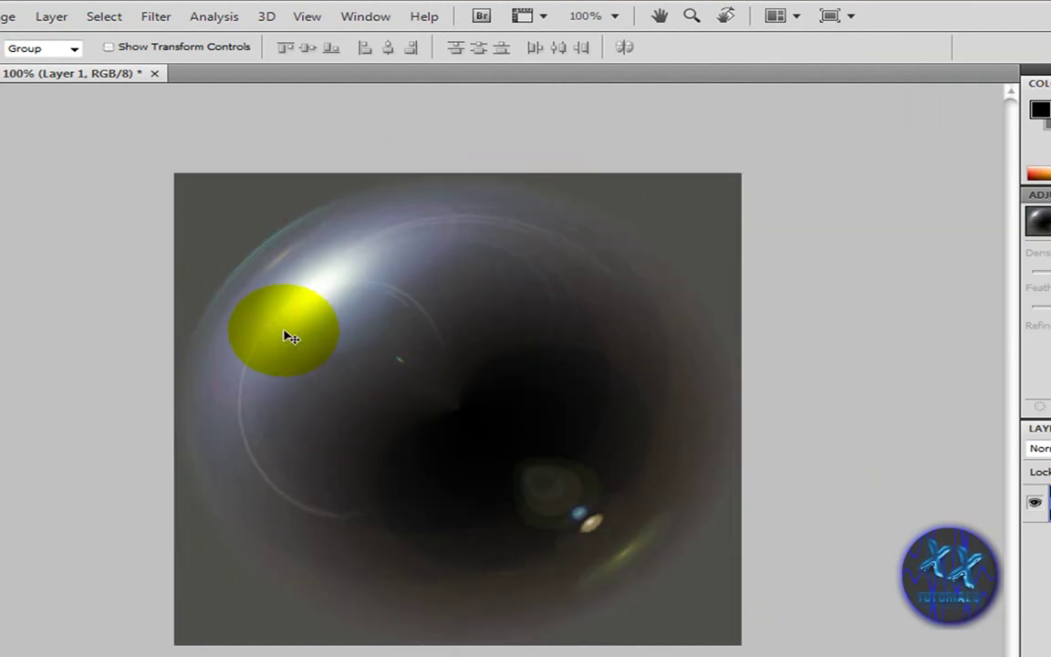
drag(327, 338, 423, 362)
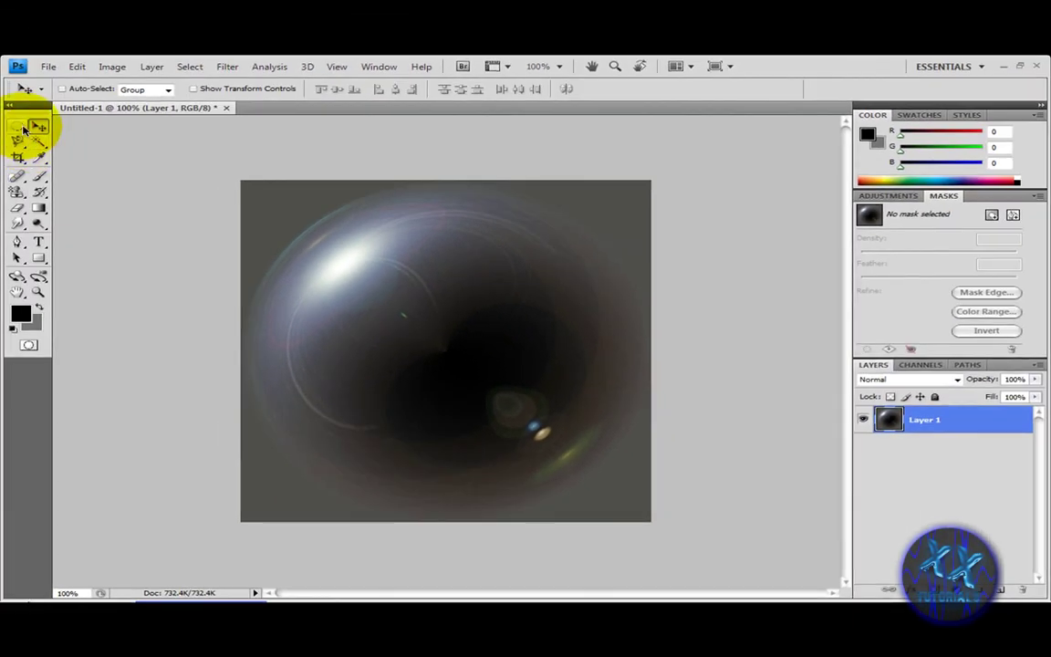
Draw an elliptical selection spanning the orb, then switch to the Move tool.
click(17, 126)
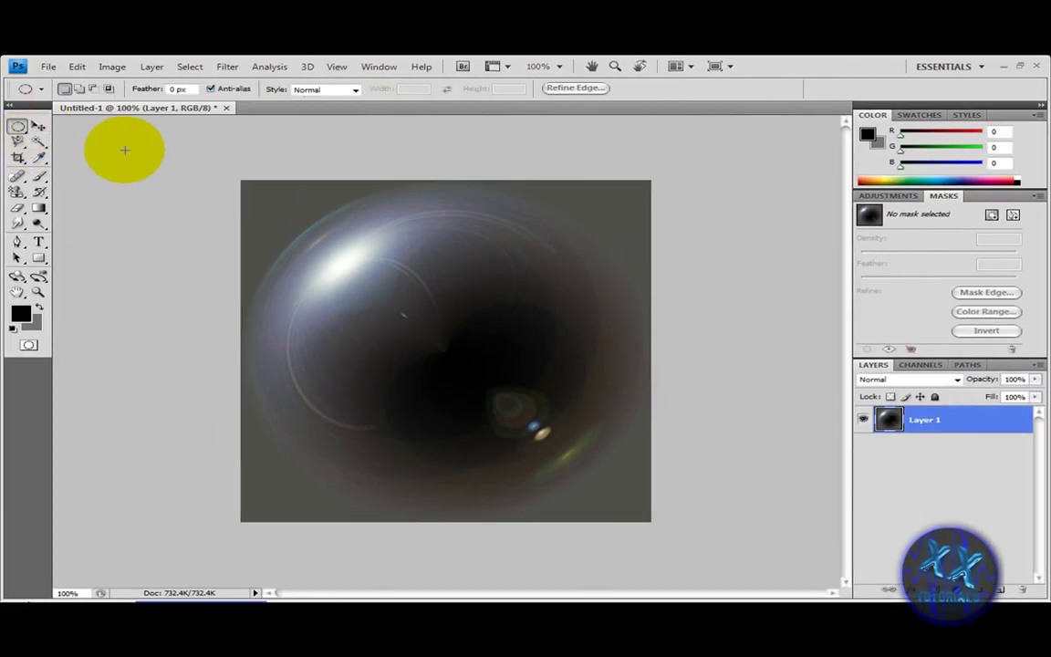
click(18, 127)
click(69, 138)
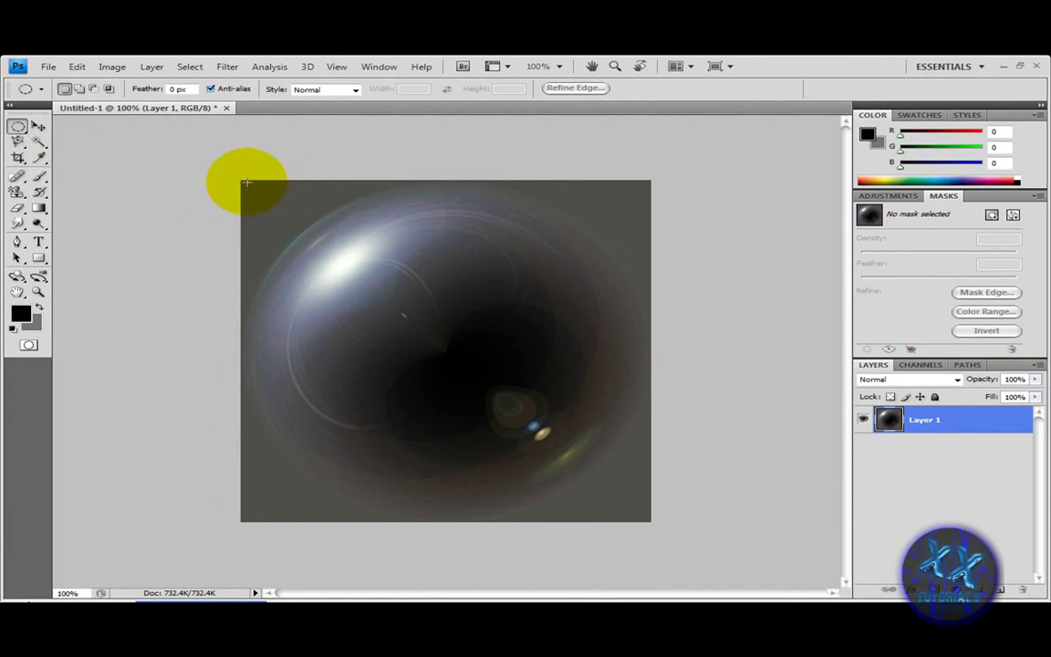
drag(246, 183, 660, 476)
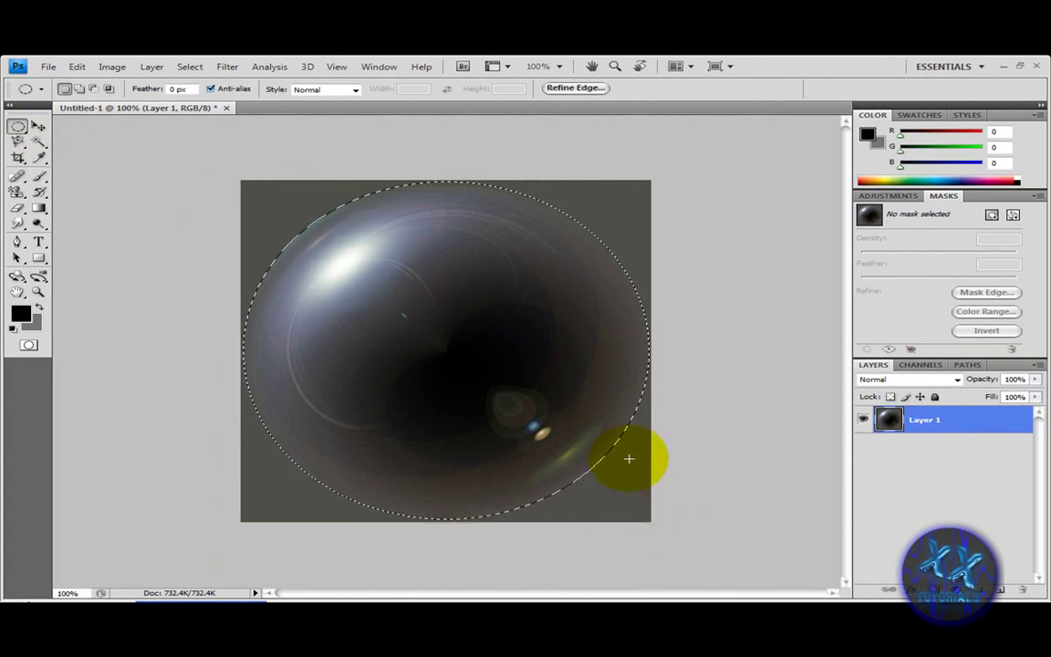
key(v)
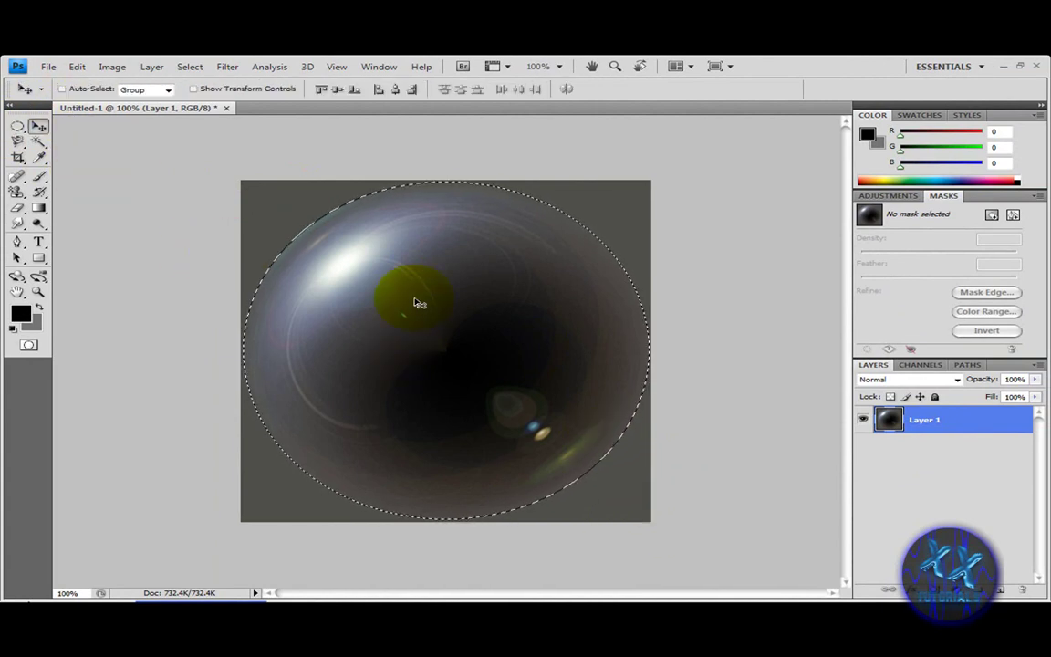
click(78, 68)
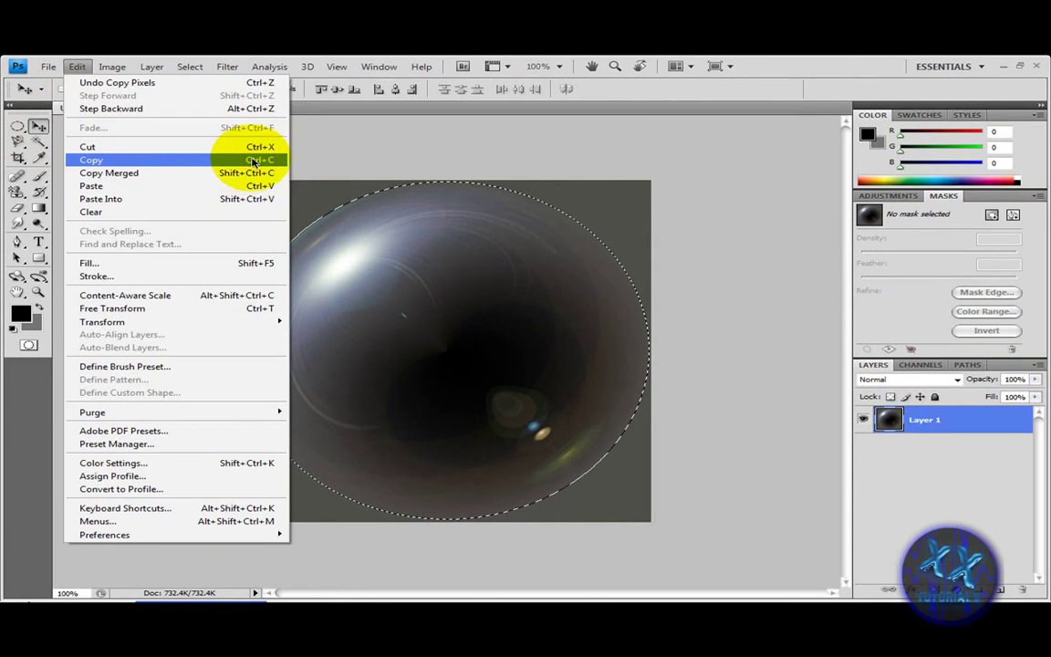
Copy the selected orb and create a new transparent 900 × 800 px document.
click(422, 150)
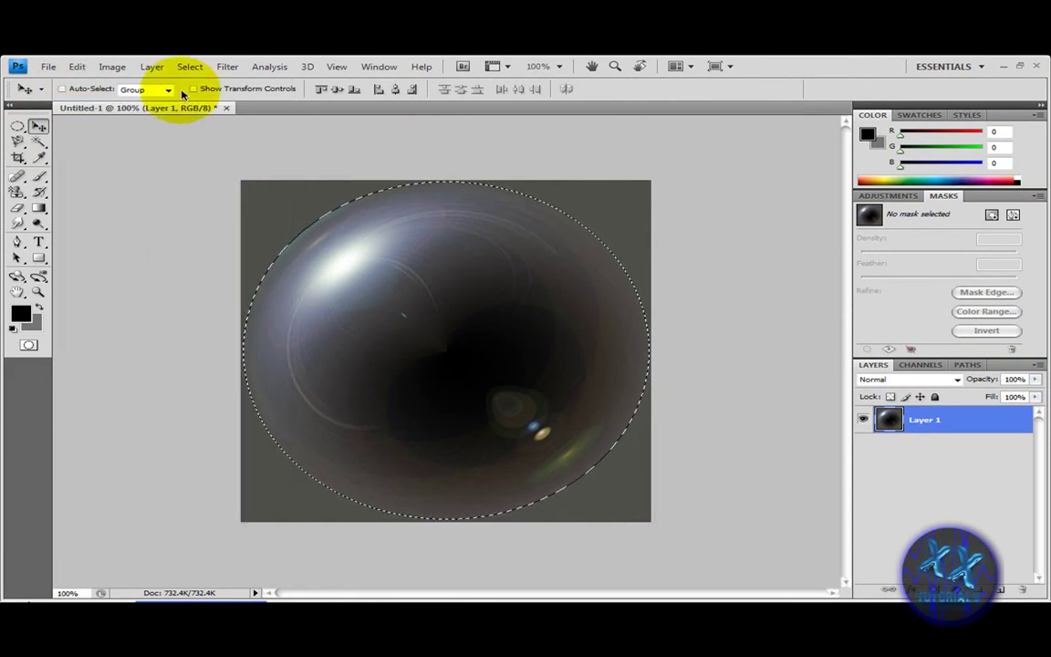
click(49, 65)
click(354, 190)
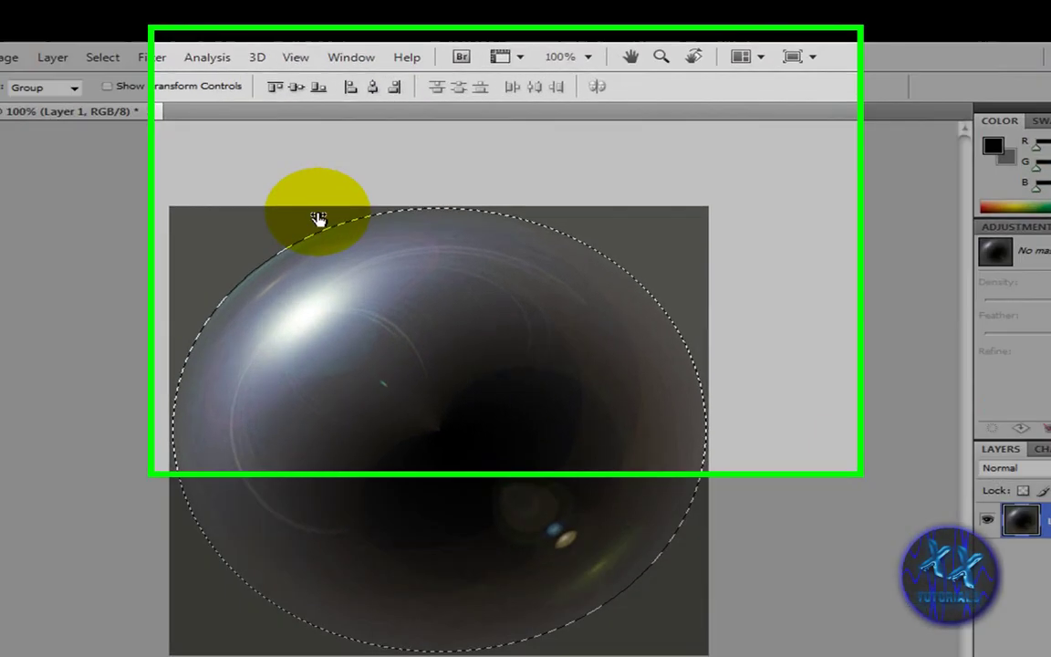
click(314, 184)
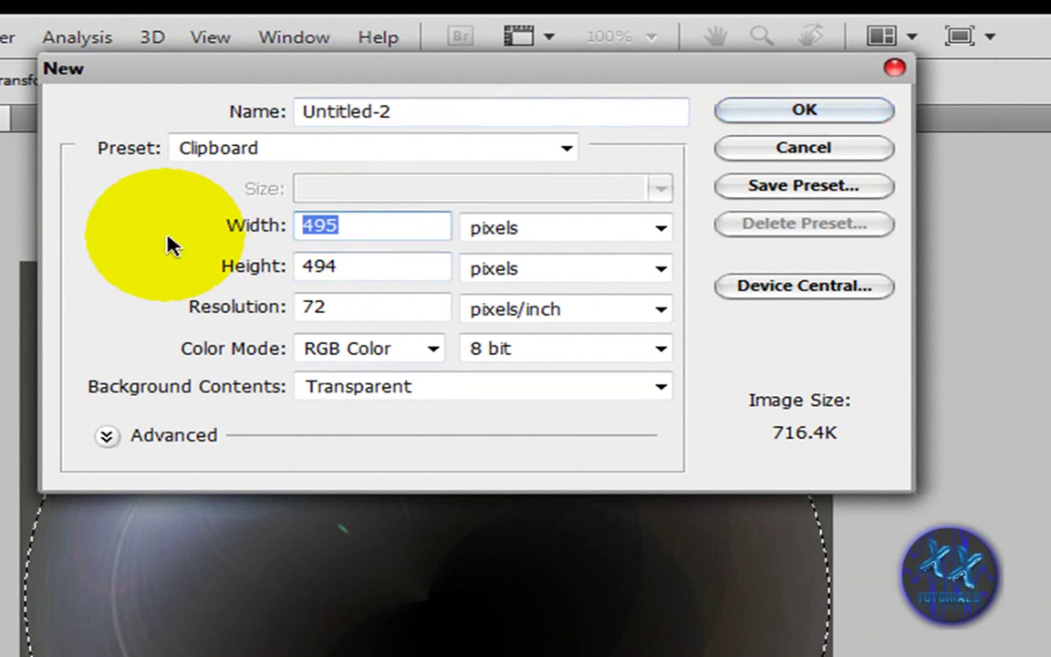
text(900)
key(Tab)
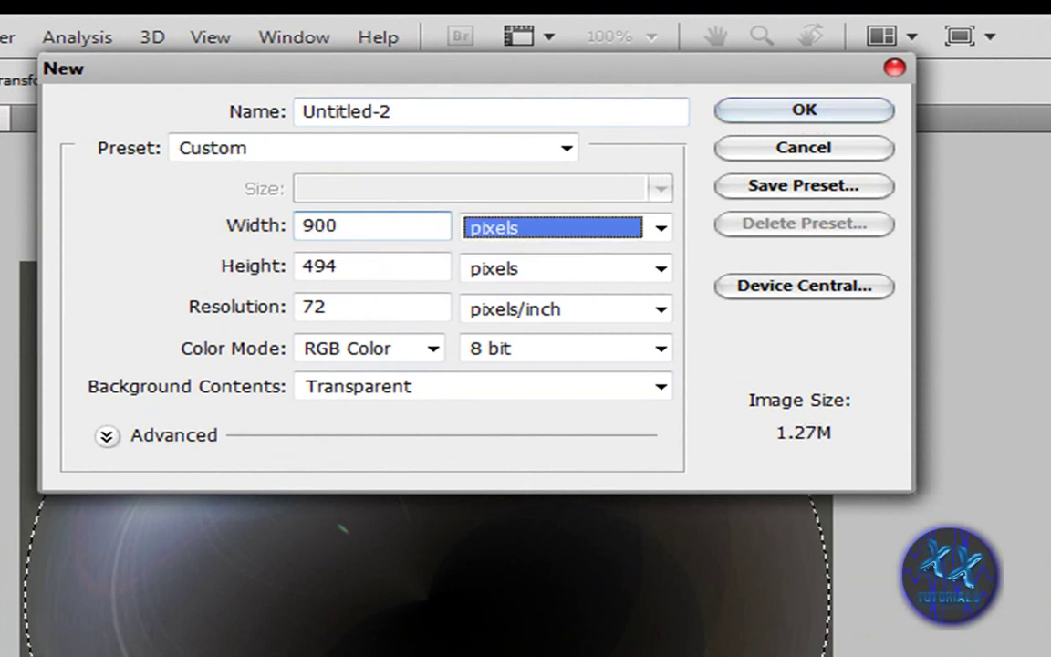
key(Tab)
text(800)
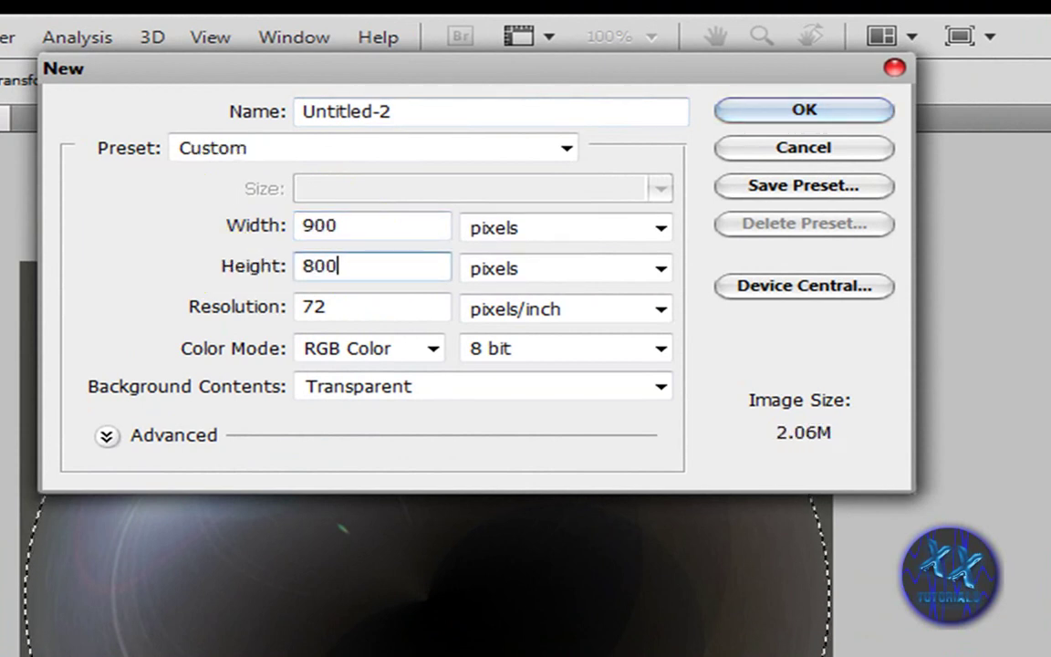
click(830, 110)
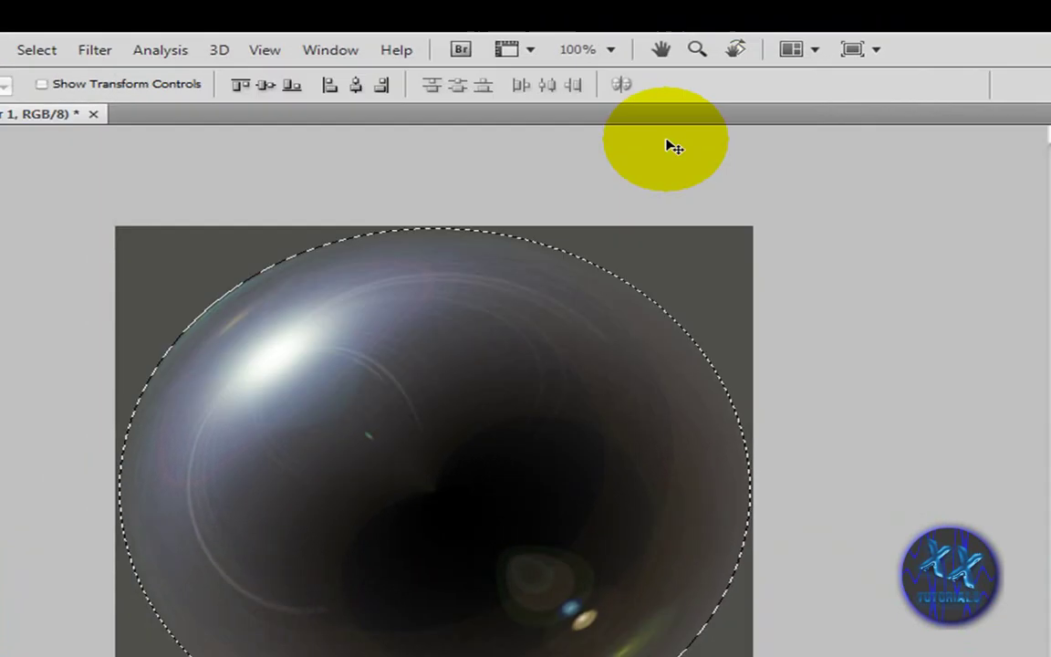
click(76, 67)
Fill the new canvas's Layer 1 with white.
click(94, 263)
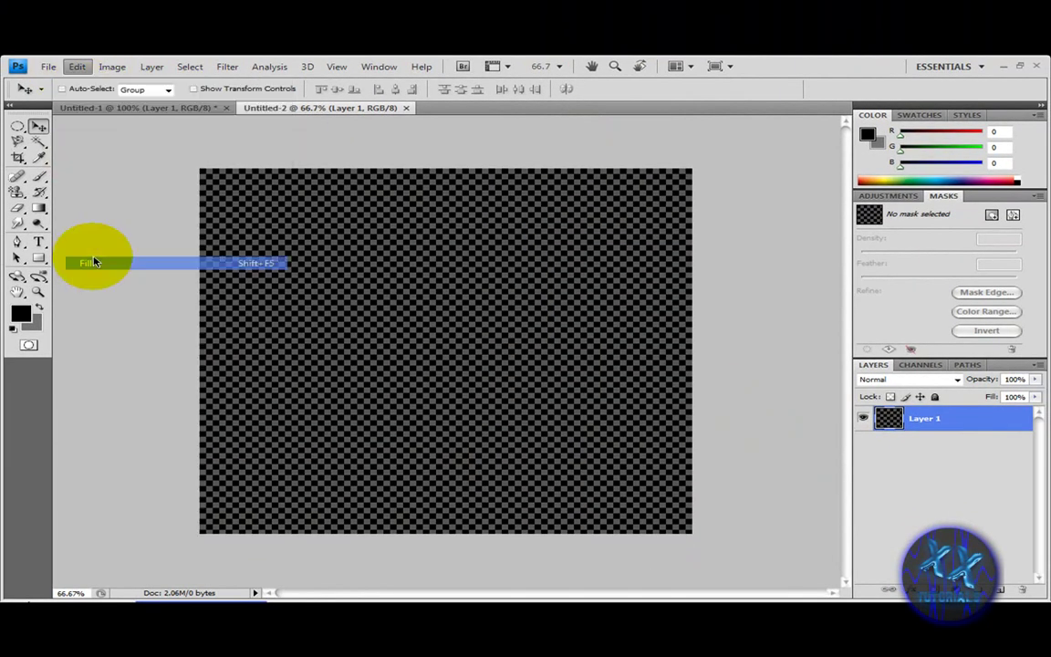
click(485, 216)
click(493, 326)
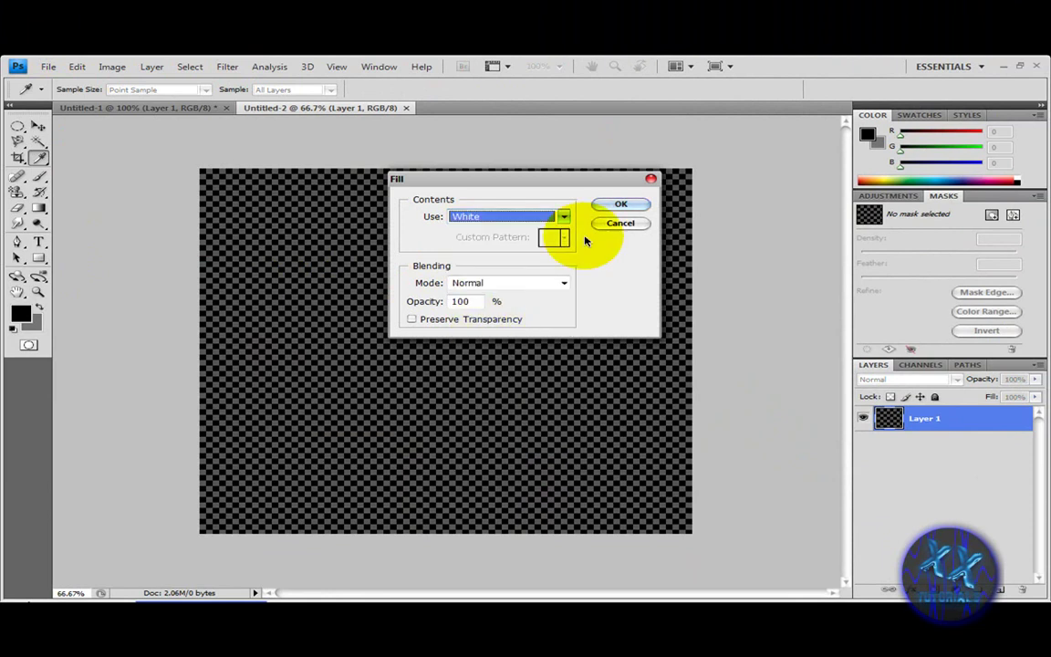
click(622, 204)
Paste the orb, duplicate it as hidden Layer 3, and free-transform Layer 2.
key(v)
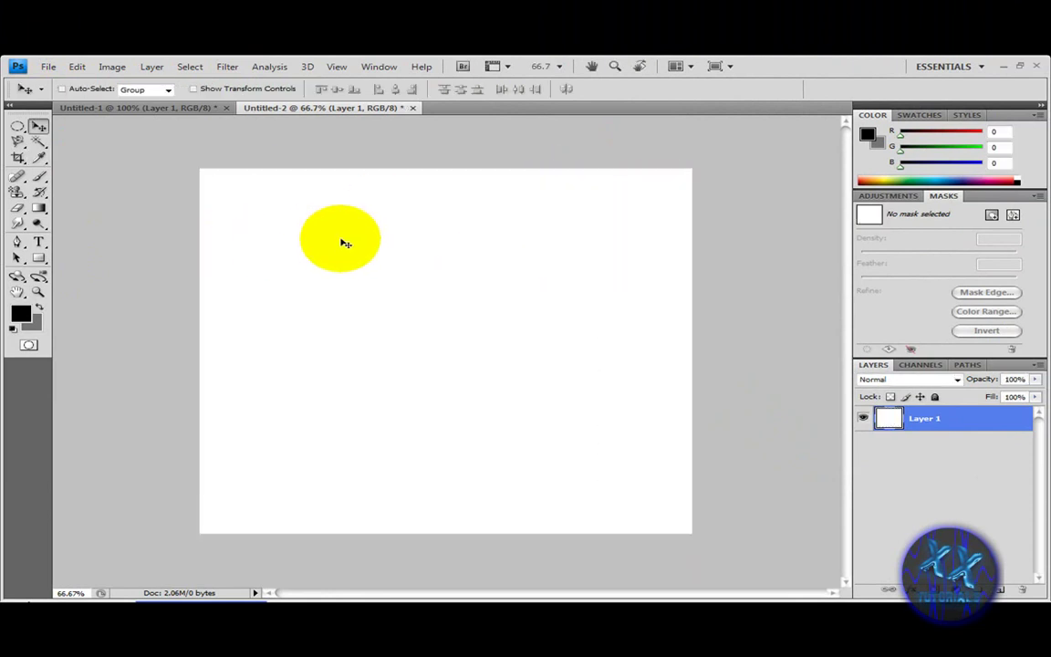
key(ctrl+v)
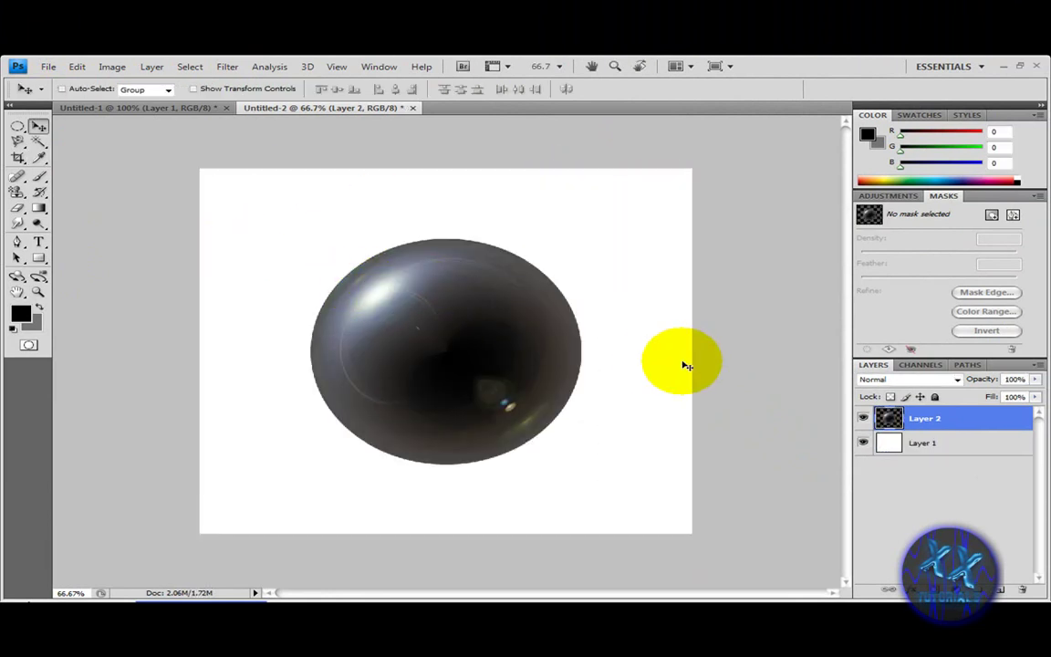
key(ctrl+j)
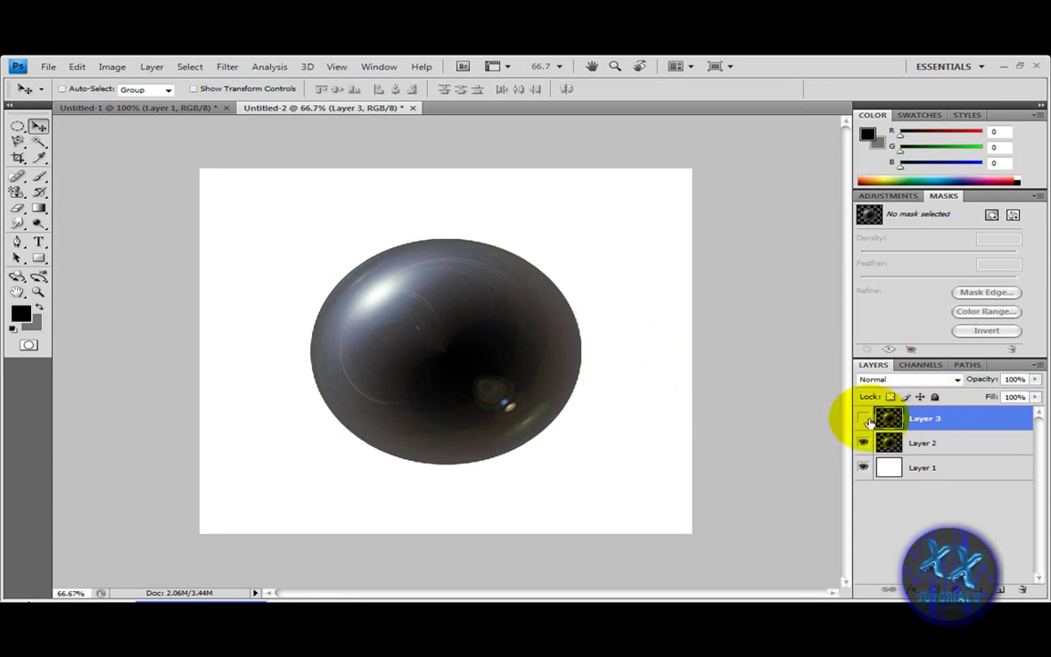
click(869, 419)
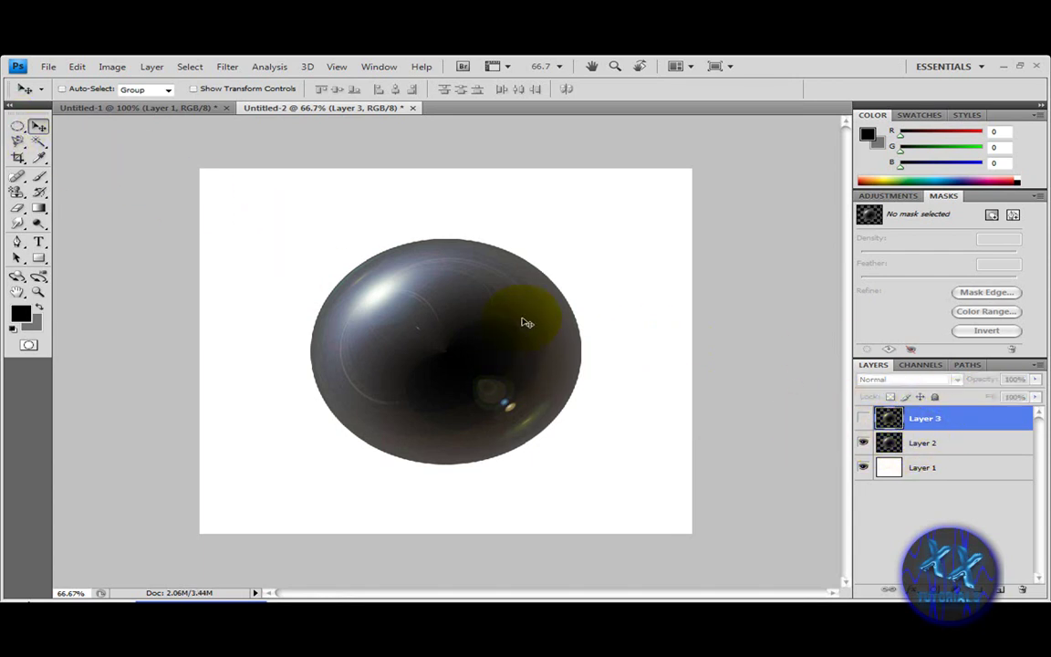
click(903, 442)
key(ctrl+t)
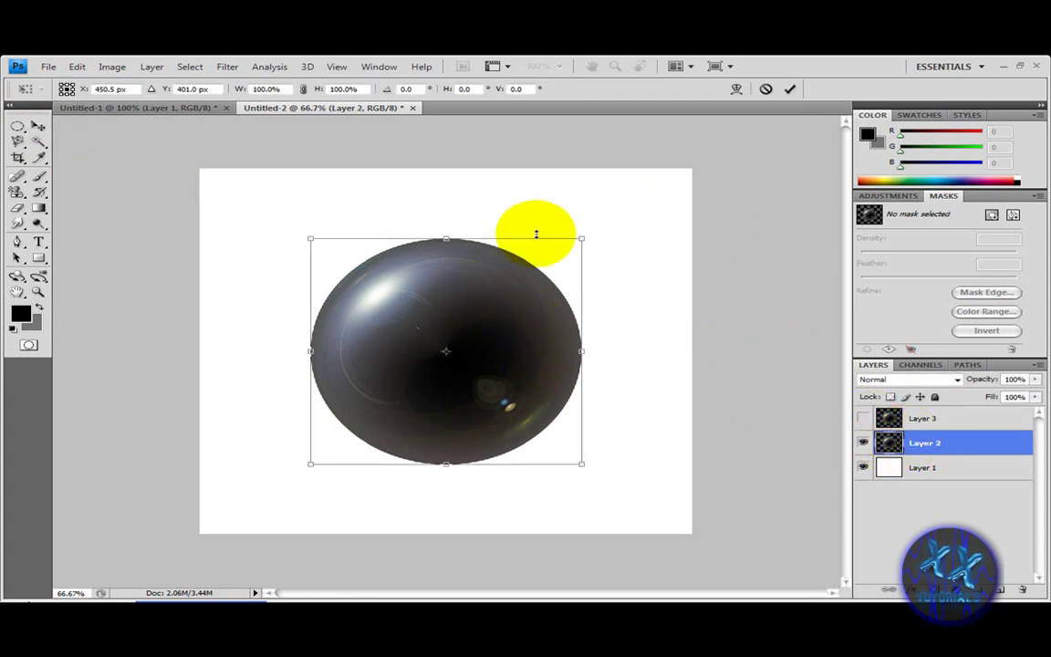
Scale the Layer 2 orb down to about 71% and move it toward the upper left.
drag(584, 237, 490, 318)
key(Return)
drag(436, 394, 378, 277)
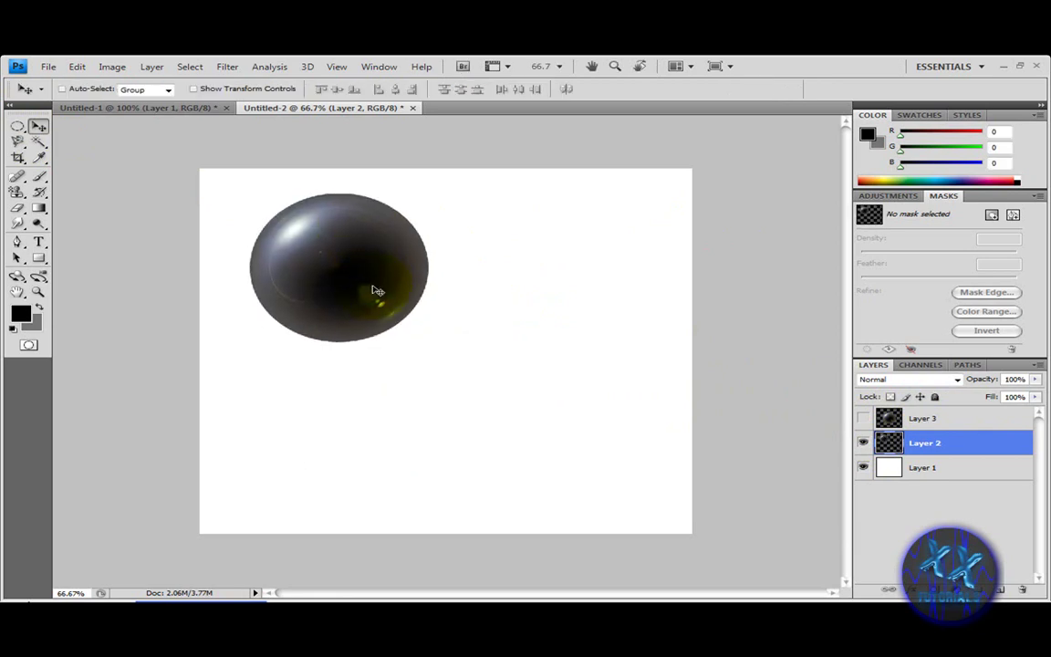
Colorize the orb with Hue/Saturation at Hue 169 and Saturation 33.
key(ctrl+u)
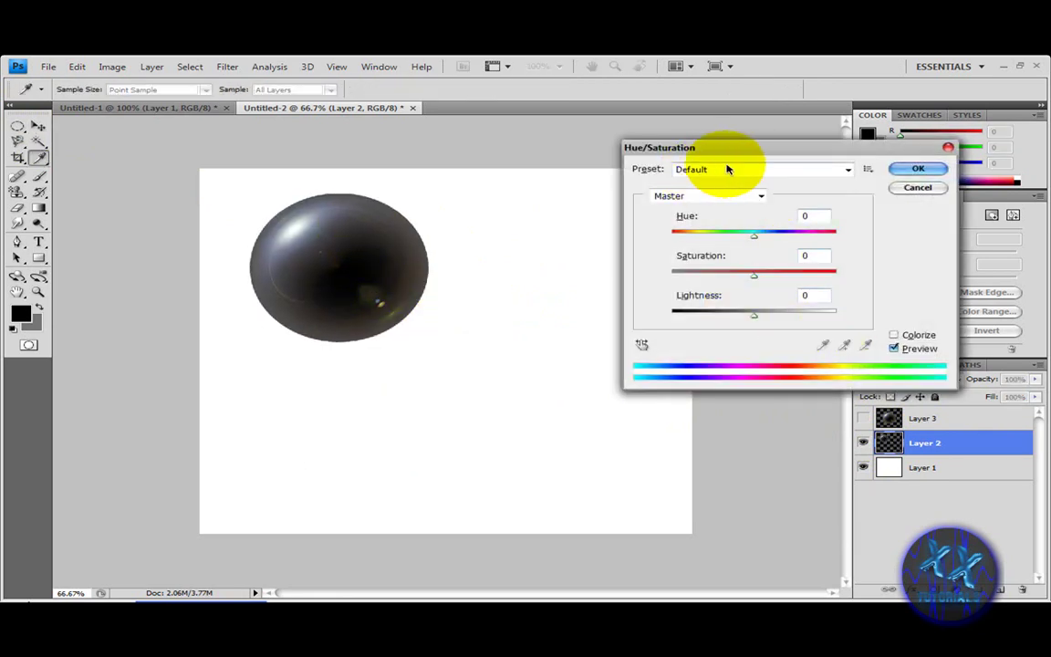
click(896, 335)
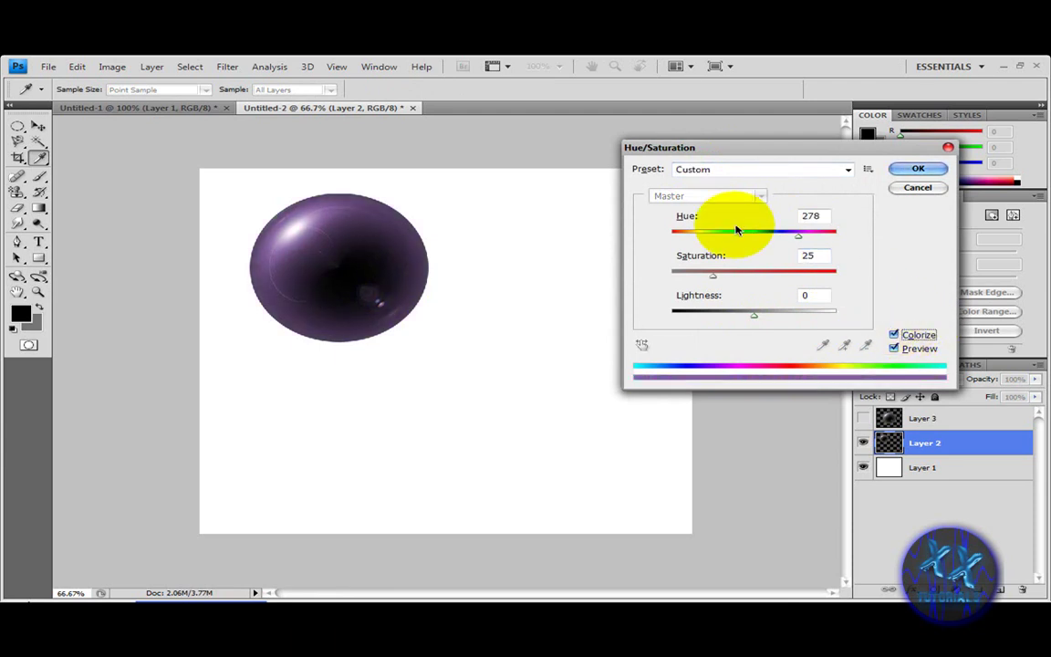
drag(776, 239, 709, 237)
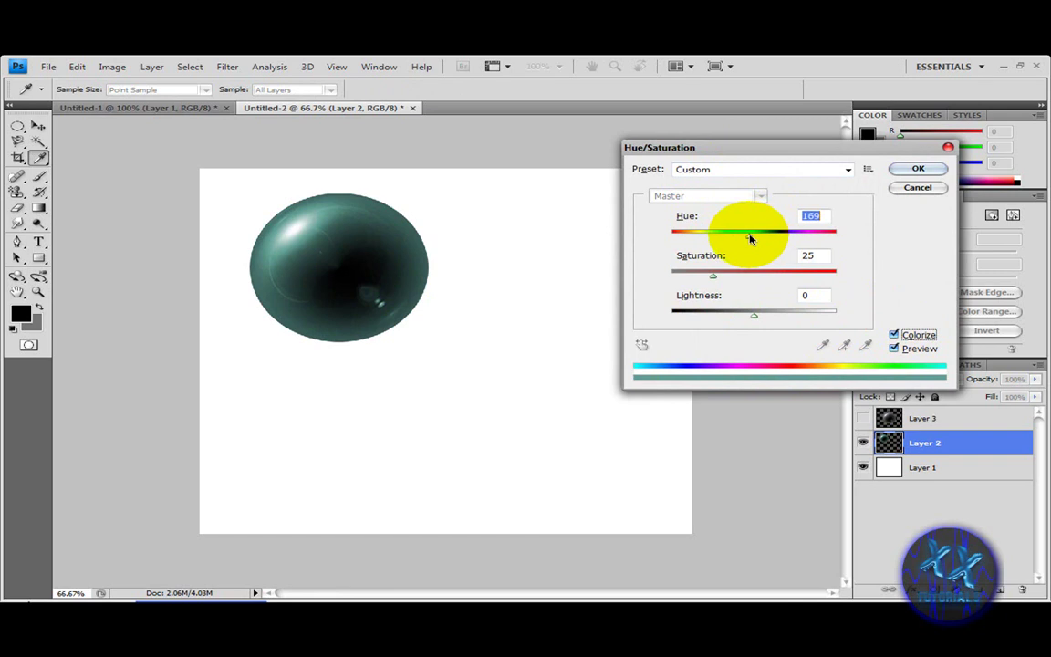
drag(727, 281, 735, 278)
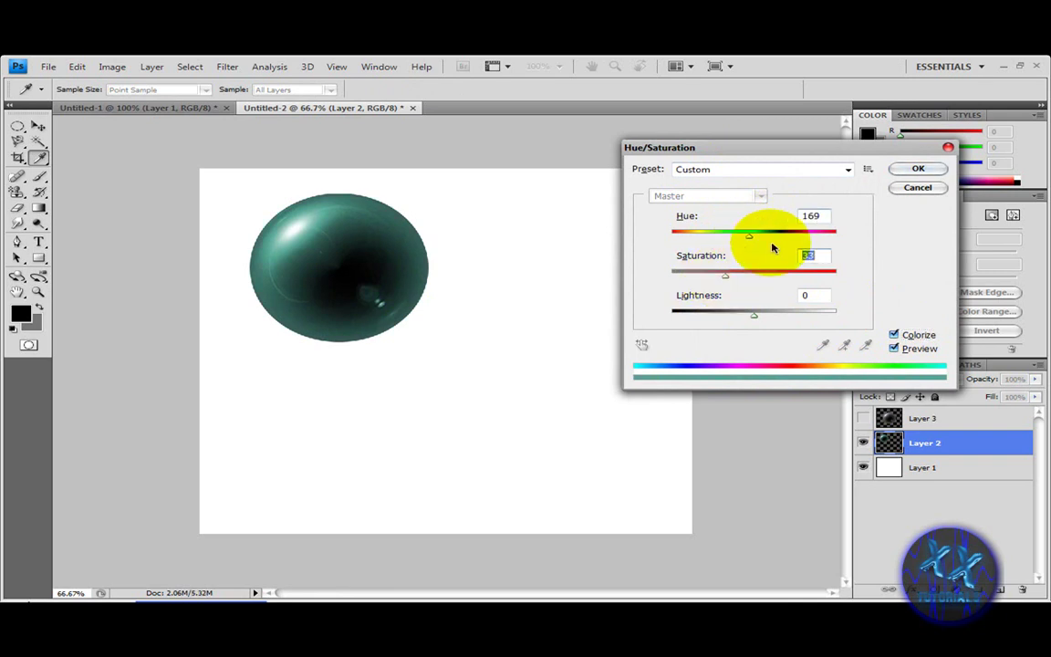
click(912, 169)
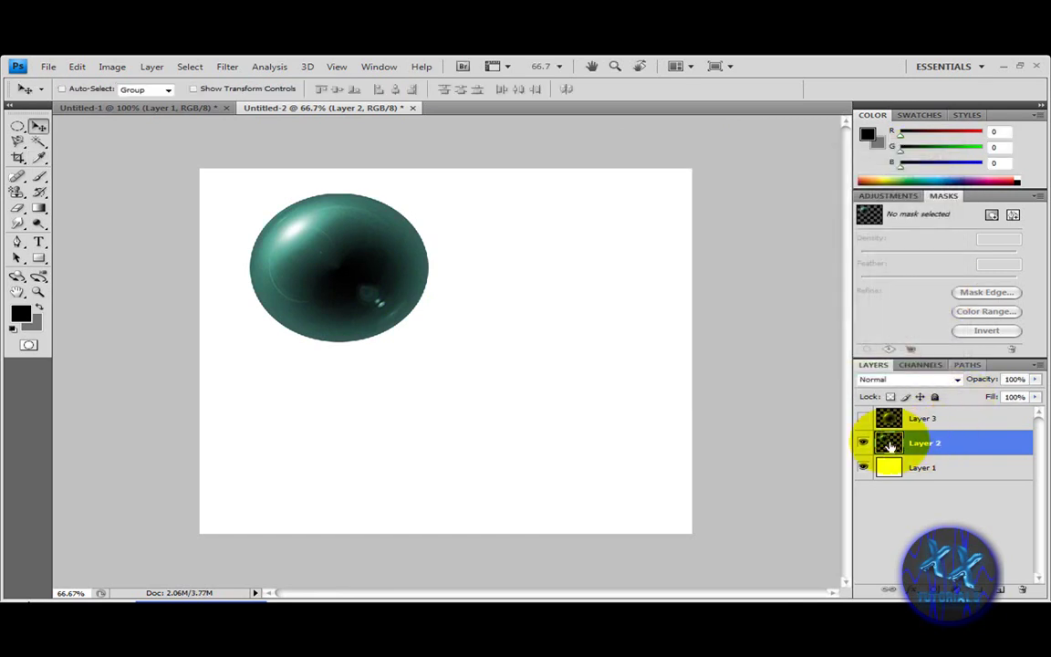
Select Layer 2's orb pixels and copy them onto a new layer, Layer 4.
right_click(899, 442)
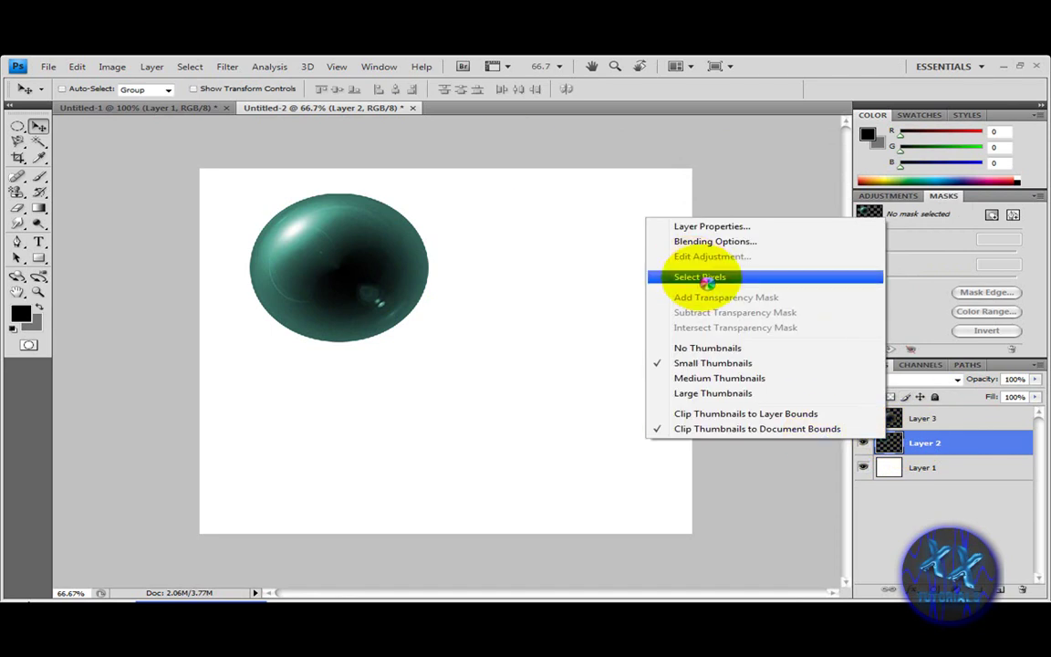
click(679, 275)
drag(508, 243, 385, 247)
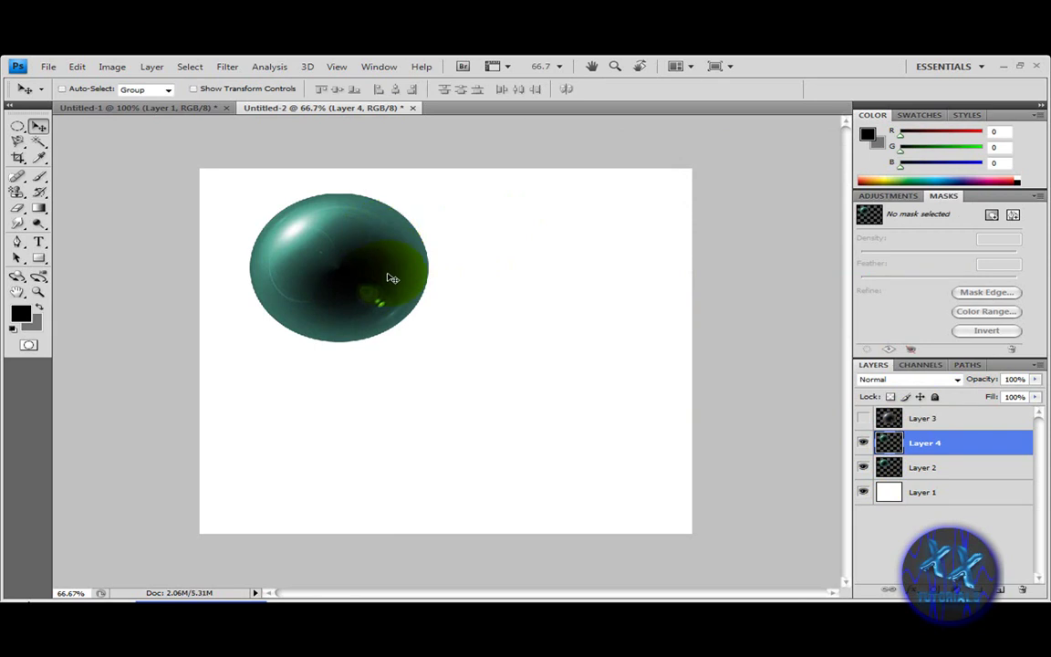
Squash the copy flat, stack Layer 4 below Layer 2, and shift it right.
key(ctrl+t)
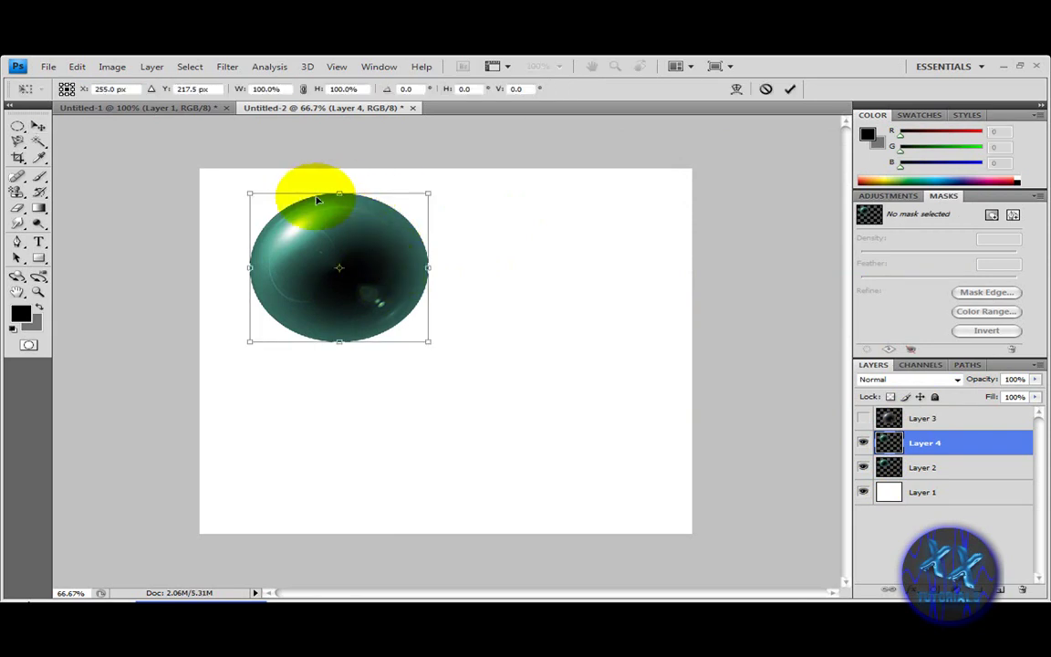
drag(338, 194, 352, 290)
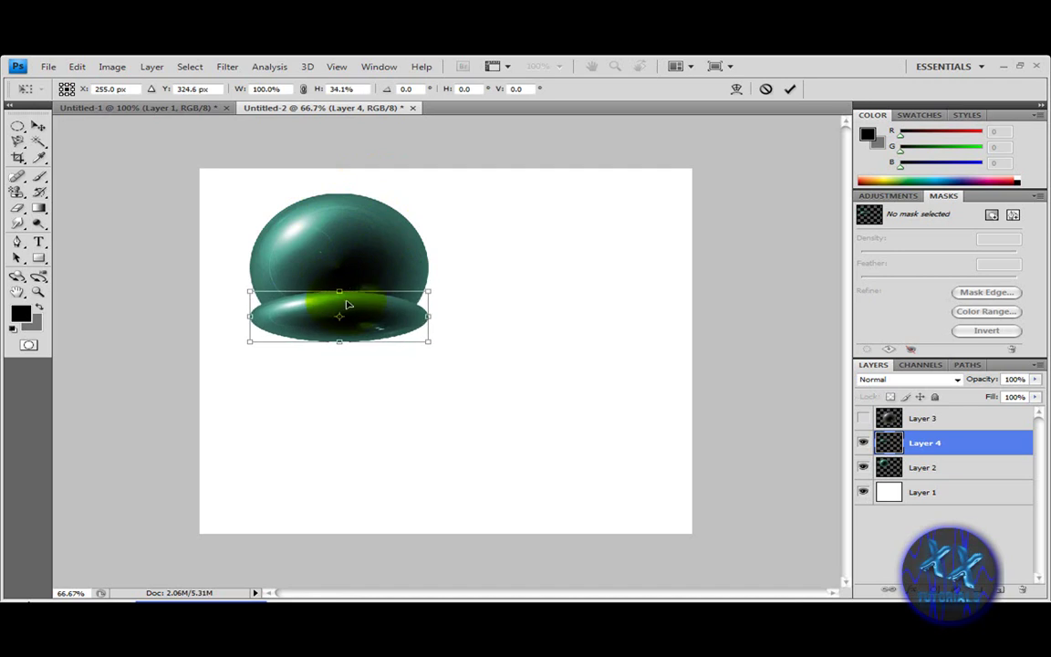
key(Return)
drag(927, 435, 903, 481)
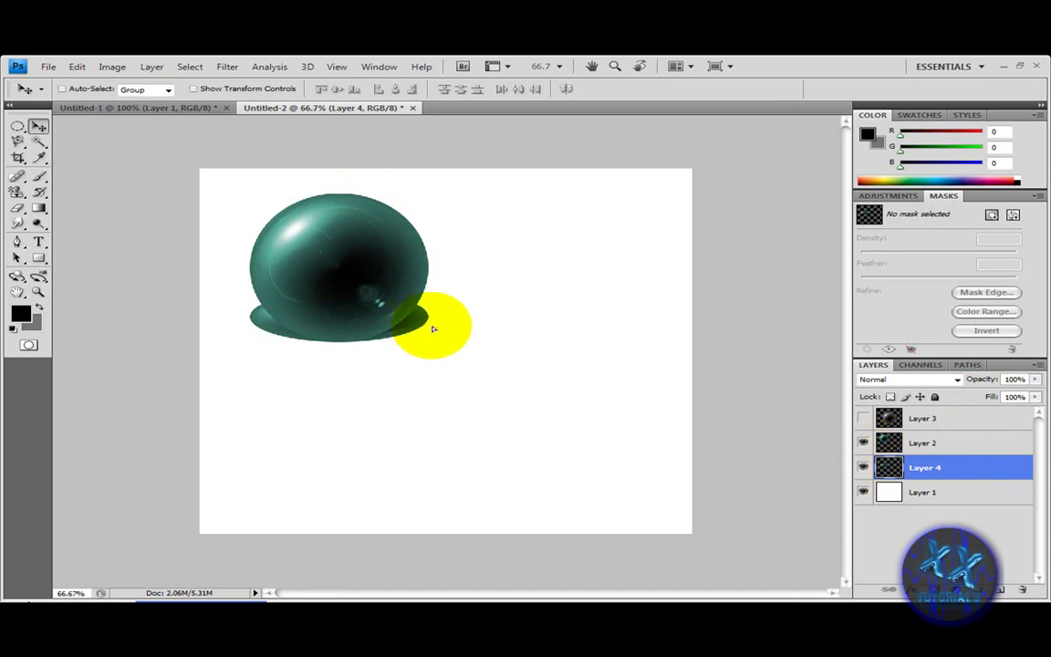
drag(433, 328, 451, 334)
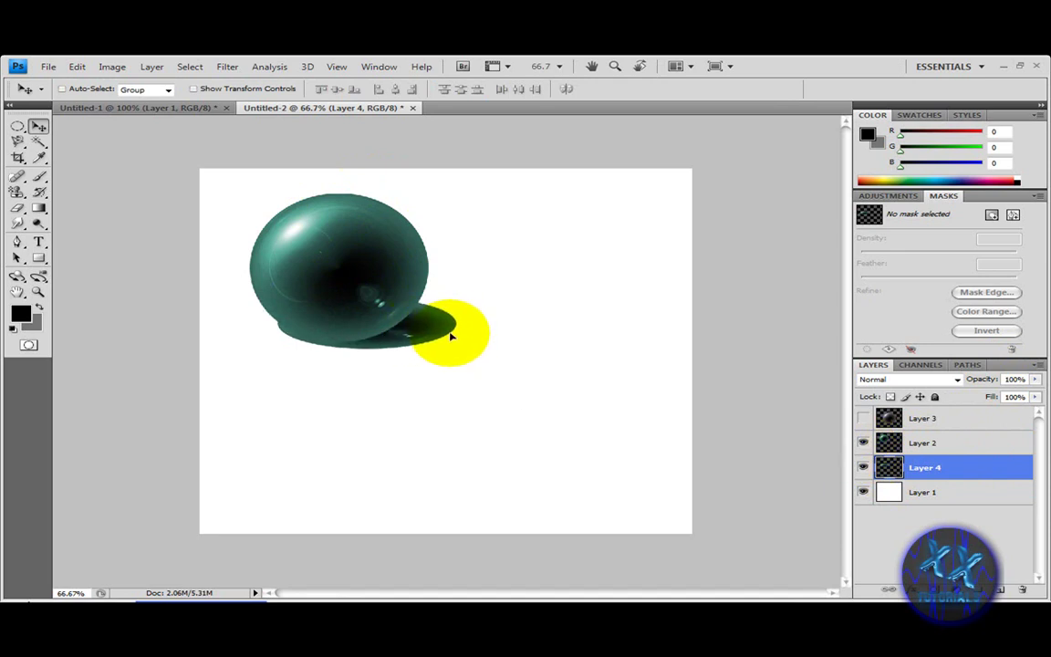
Darken Layer 4 to solid black with Hue/Saturation.
key(ctrl+u)
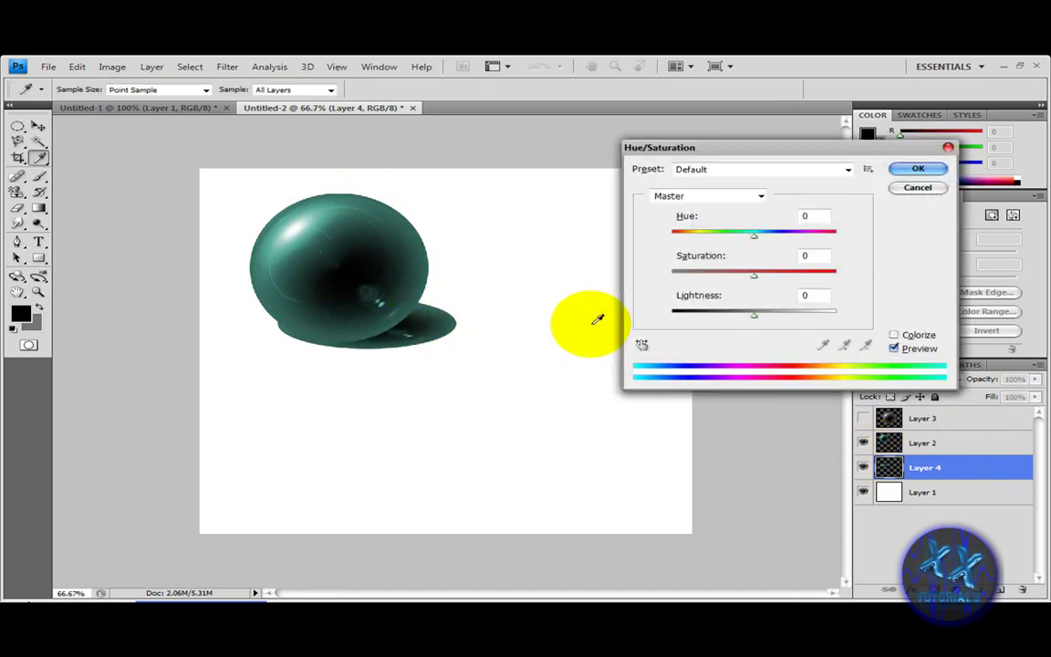
drag(753, 314, 657, 317)
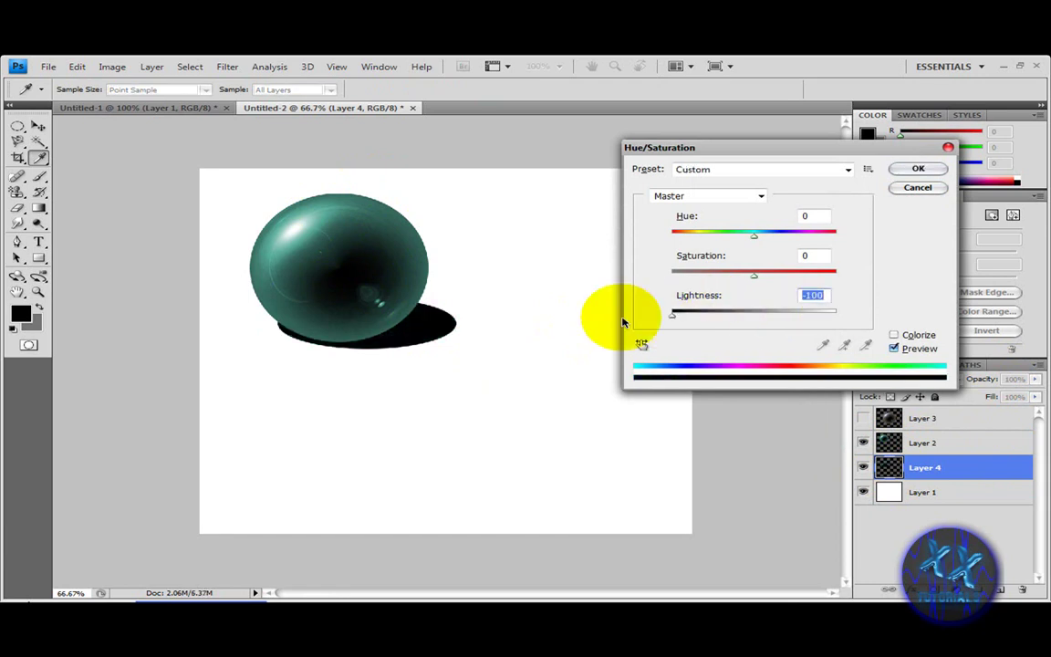
click(916, 169)
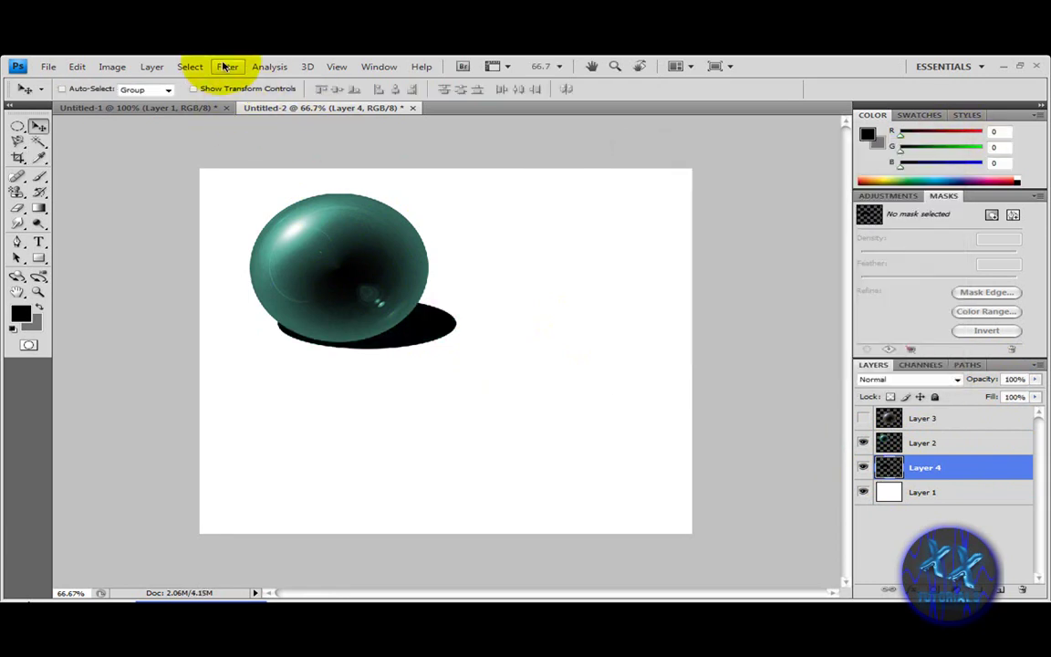
Apply a Gaussian Blur with a 20.5-pixel radius to the shadow.
click(227, 67)
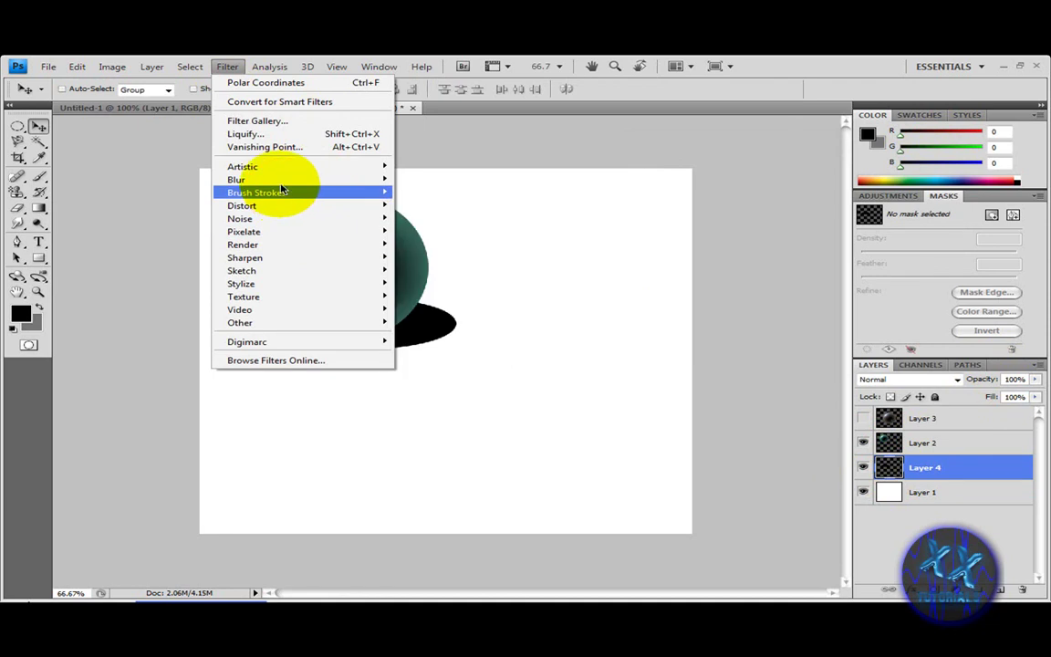
mouse_move(369, 181)
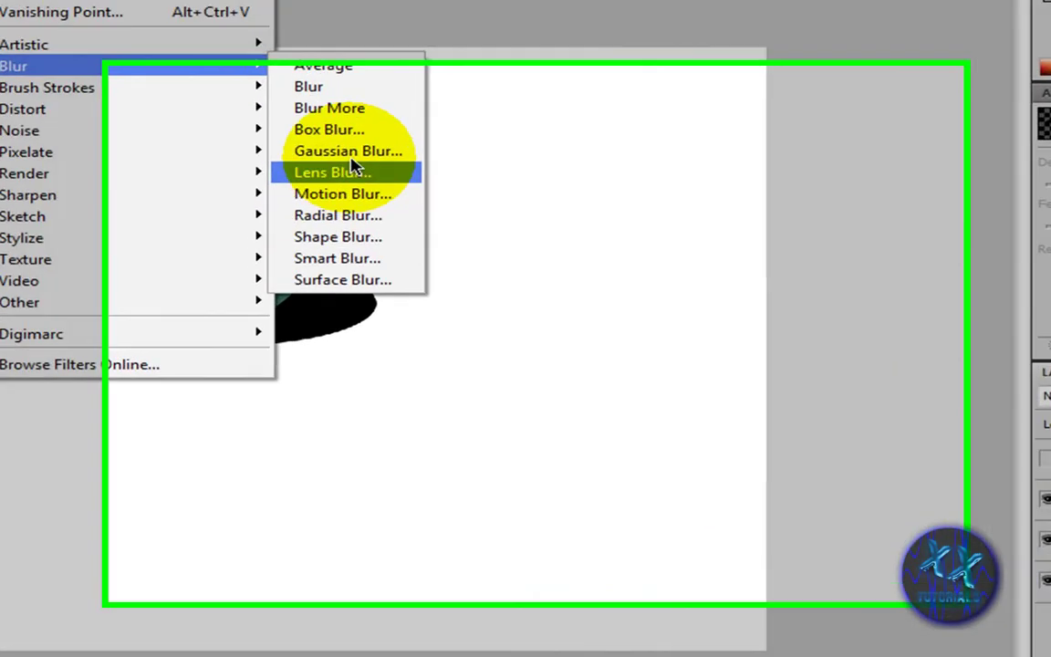
click(347, 152)
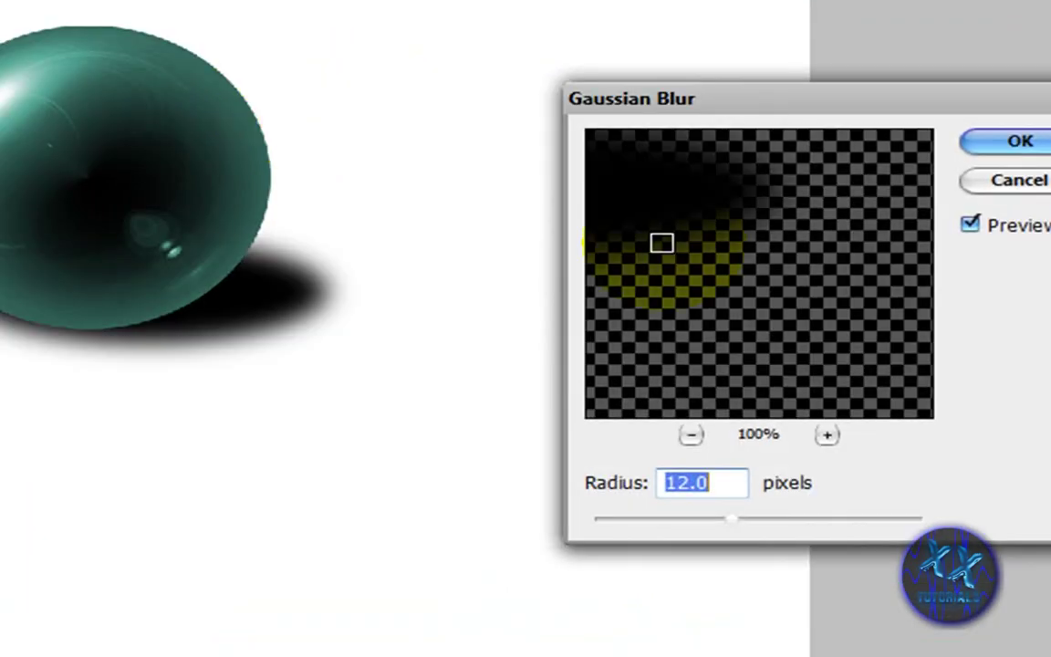
drag(740, 514, 748, 527)
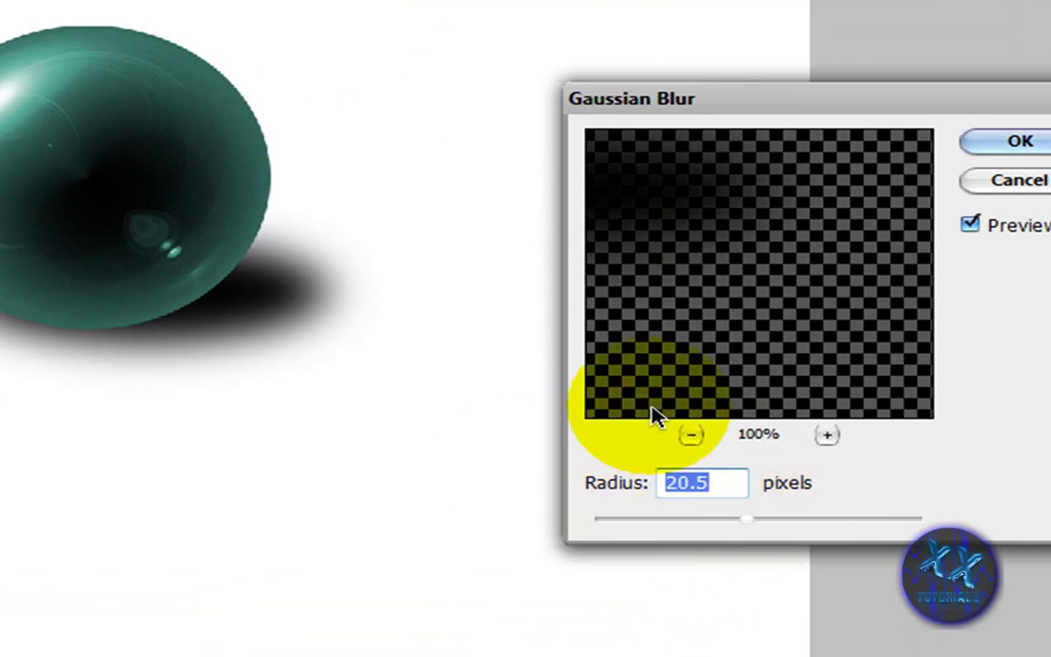
click(985, 142)
Lower the shadow layer's opacity to 77%.
click(1017, 331)
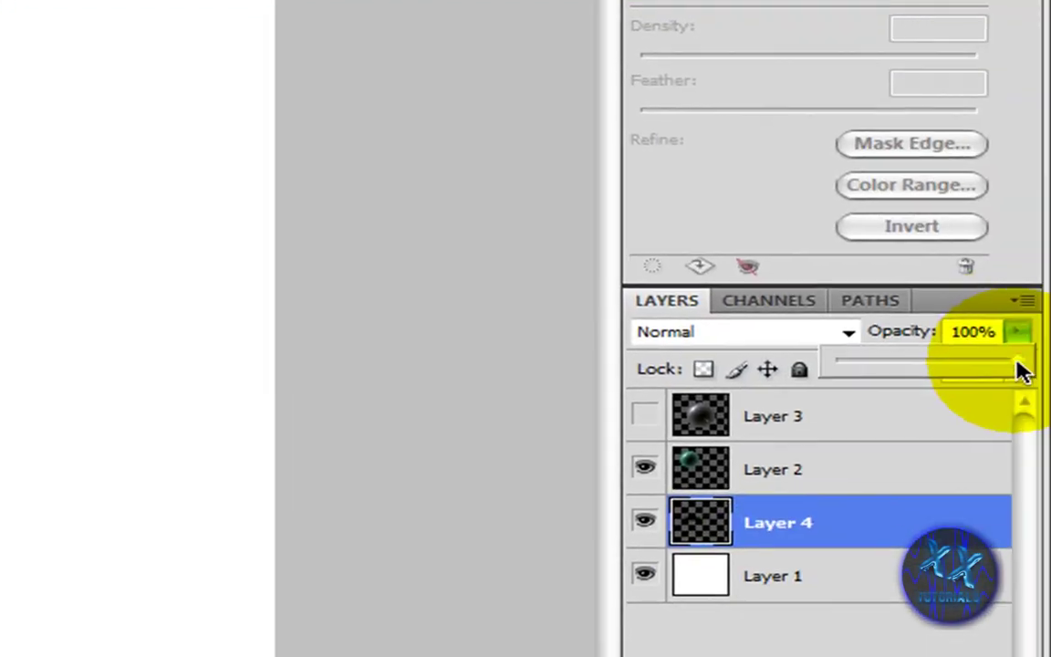
drag(981, 368, 977, 368)
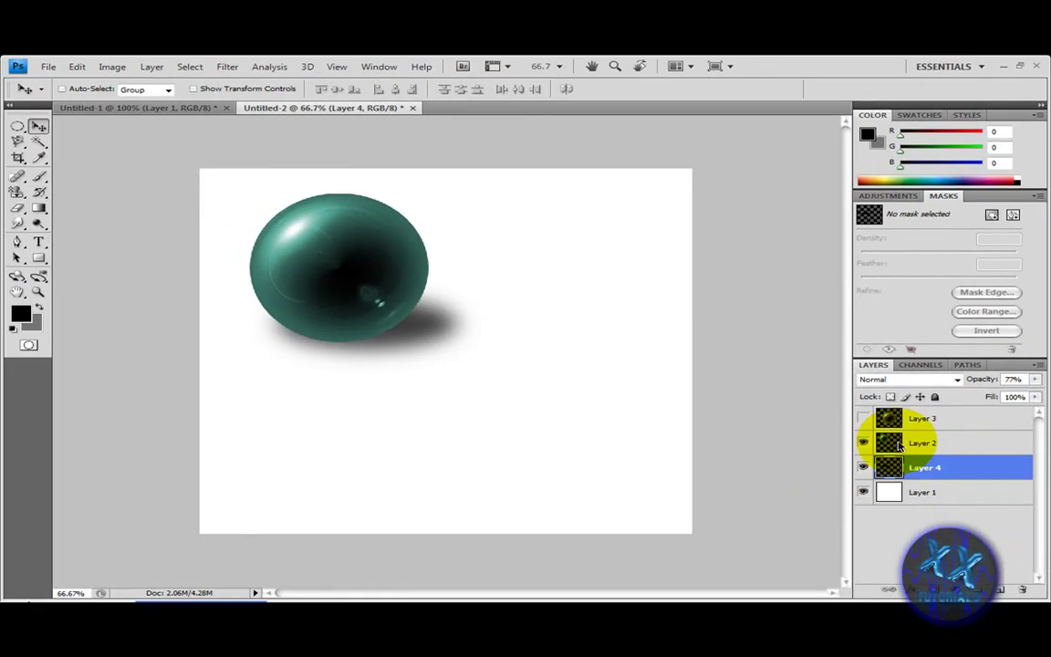
click(899, 444)
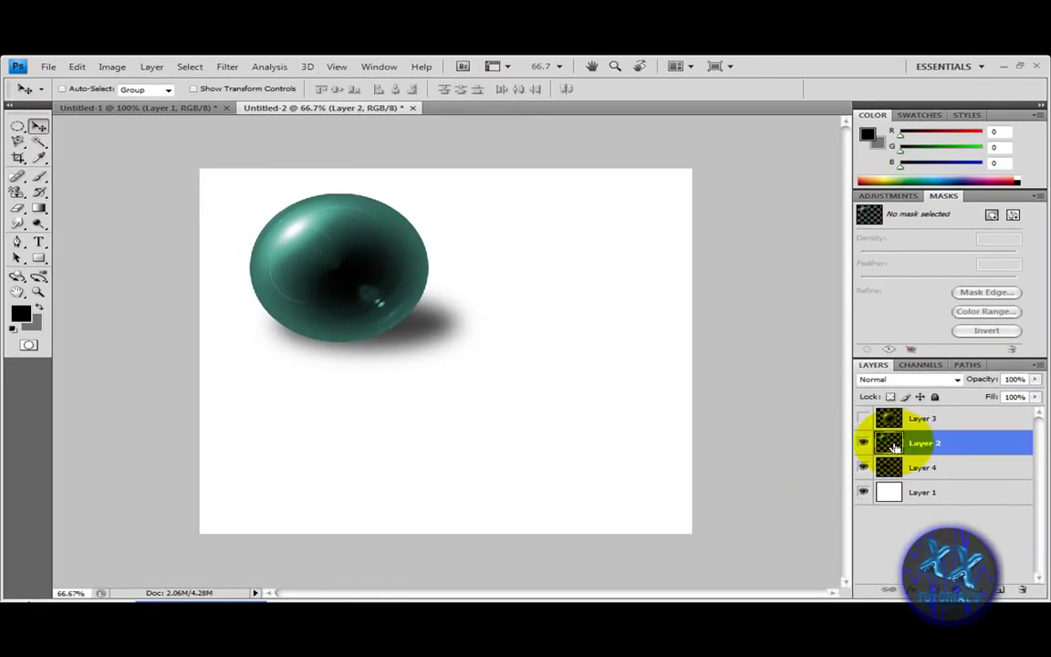
Duplicate the teal orb, squash it into a flat ellipse beneath it, and stack Layer 5 between Layers 2 and 4.
drag(896, 445, 821, 424)
drag(397, 335, 324, 265)
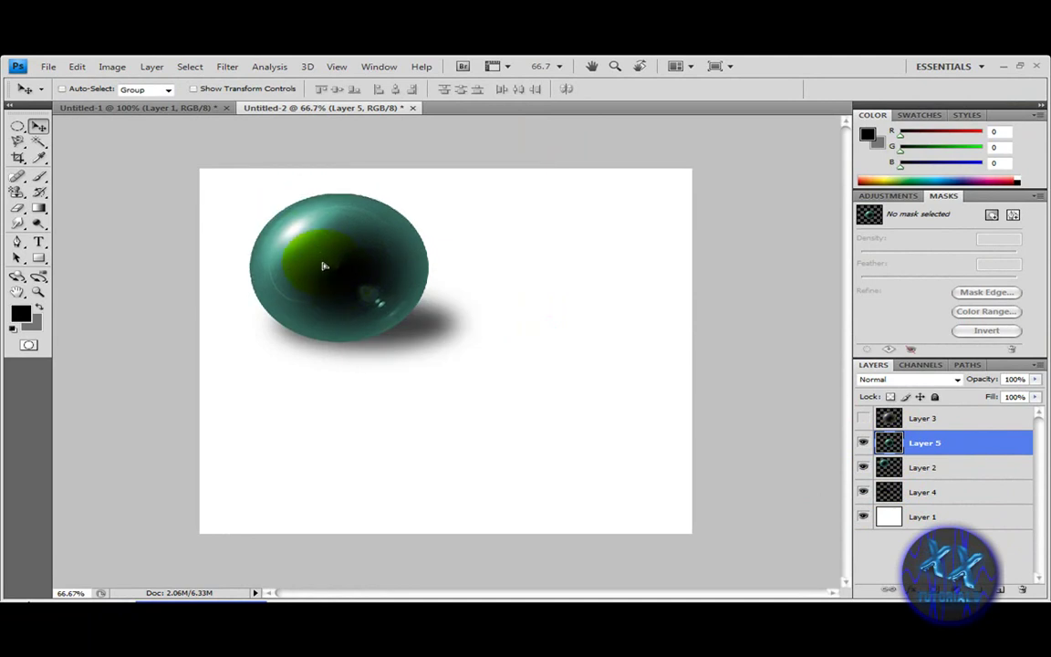
key(ctrl+t)
drag(374, 275, 338, 306)
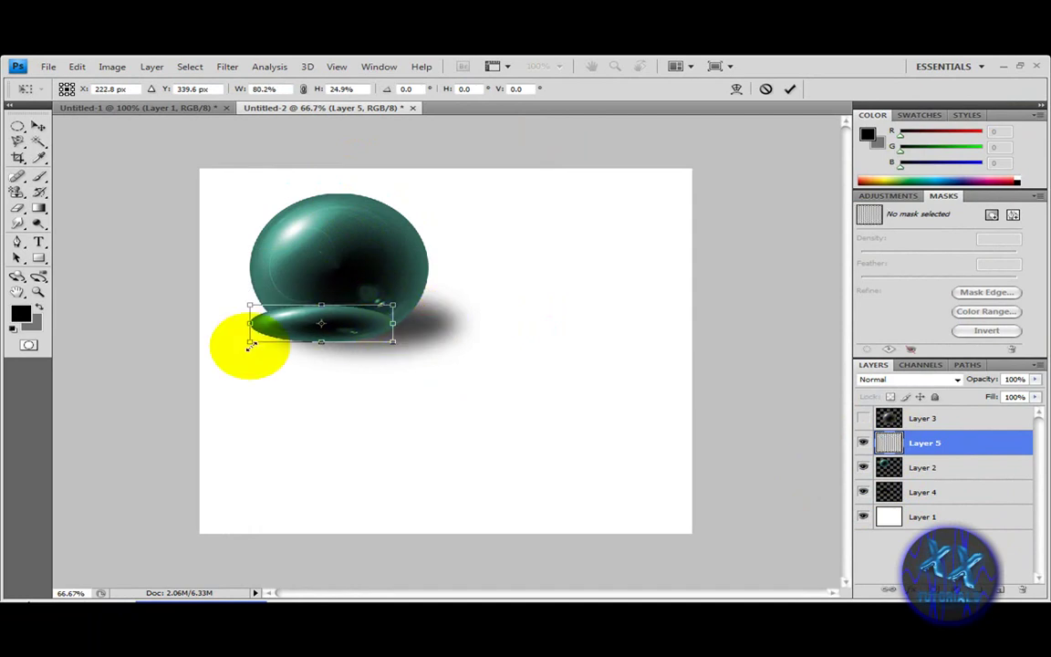
key(Return)
drag(336, 340, 369, 336)
drag(909, 442, 921, 478)
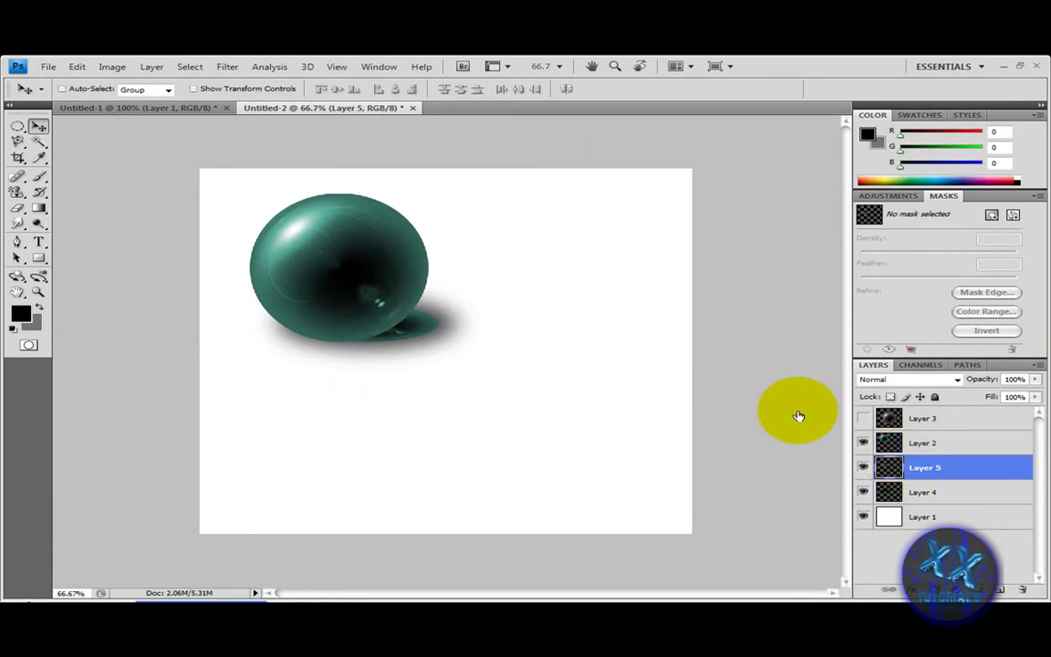
Darken the Layer 5 ellipse to black with Hue/Saturation Lightness -100.
key(ctrl+u)
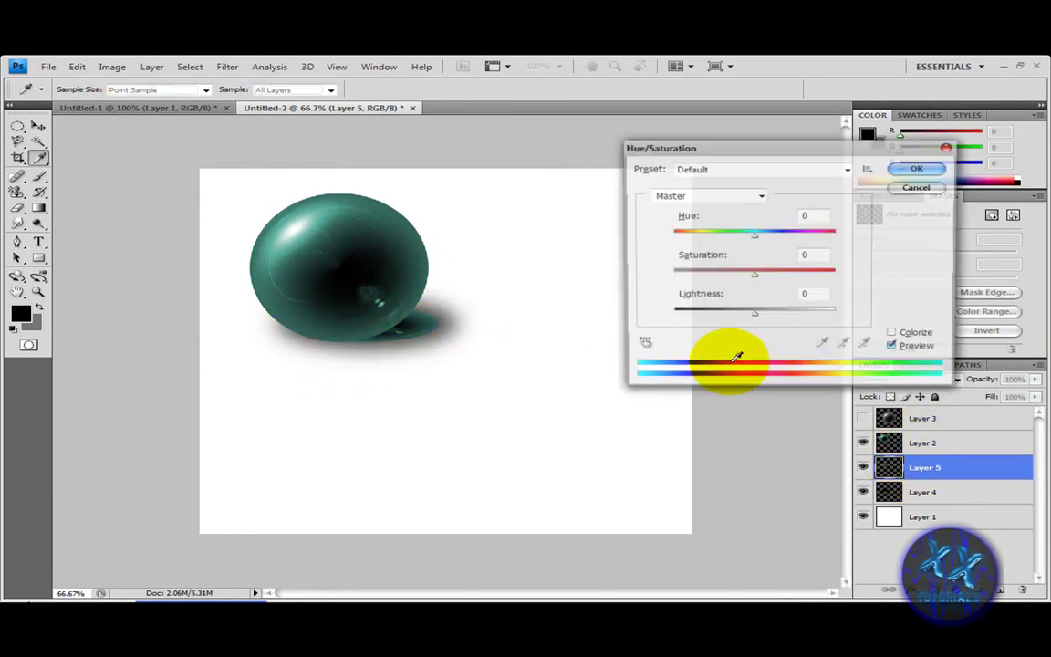
drag(755, 310, 664, 310)
click(917, 170)
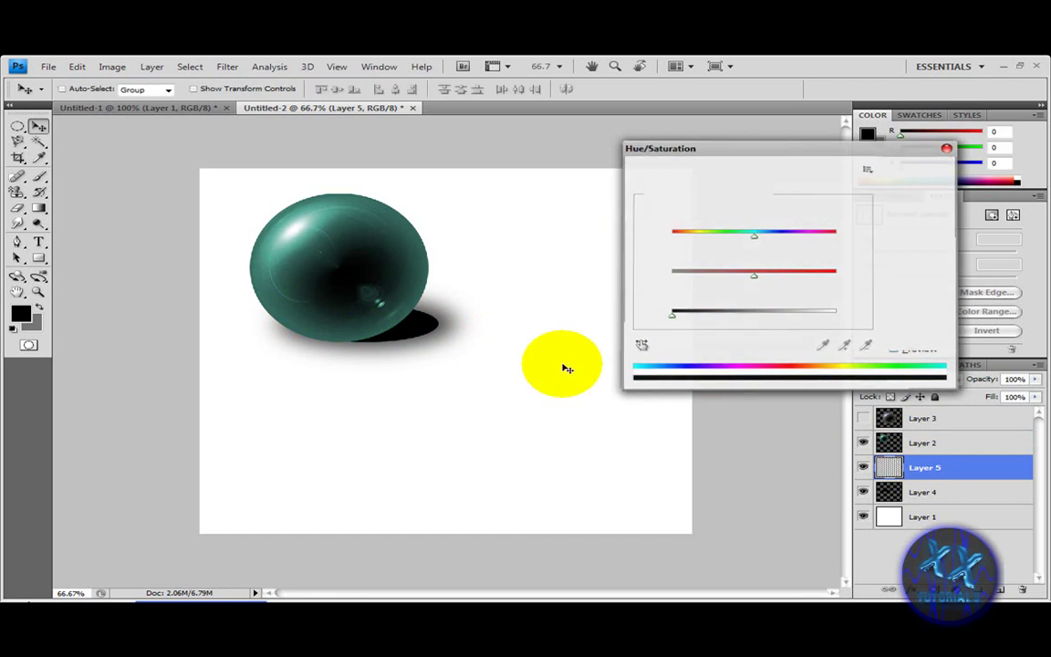
Blur the ellipse with a 12.0-pixel Gaussian Blur.
click(227, 67)
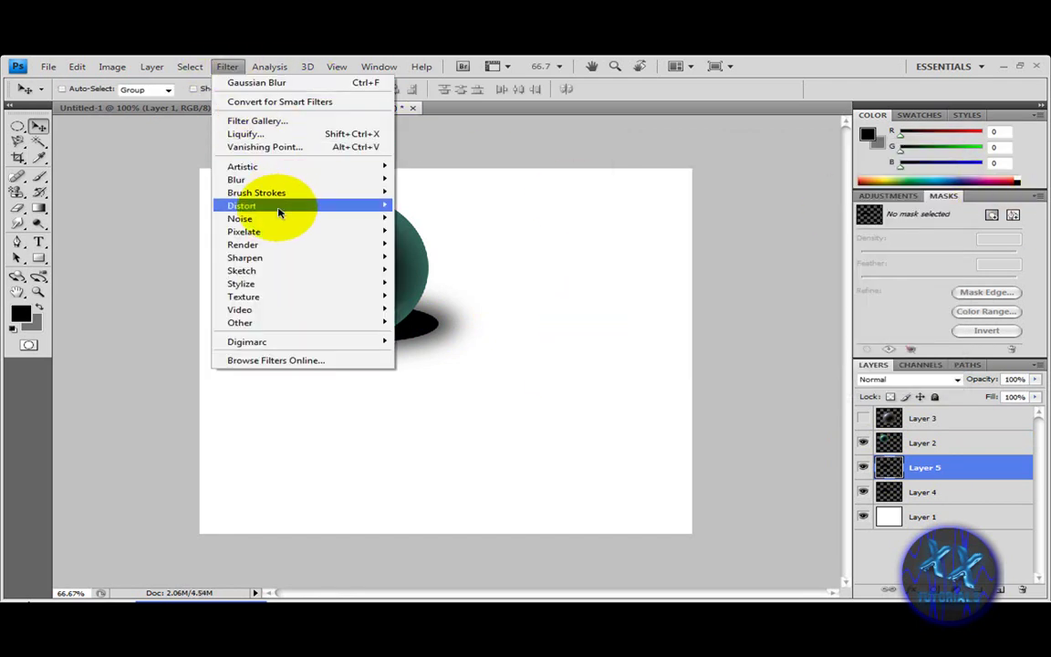
mouse_move(262, 179)
click(432, 228)
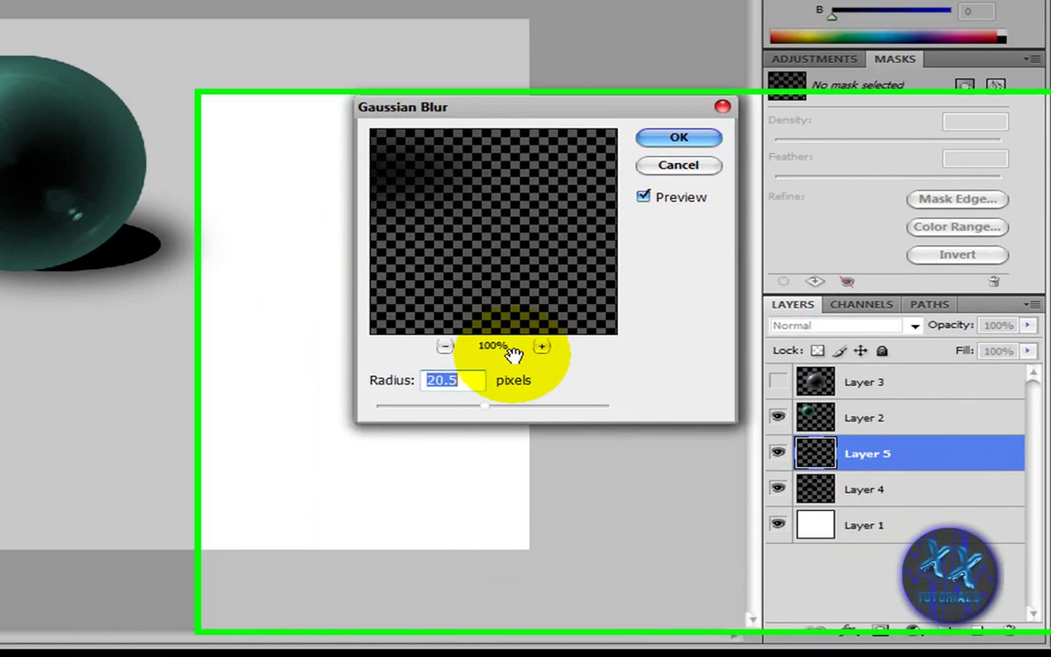
drag(663, 430, 648, 432)
drag(330, 390, 336, 391)
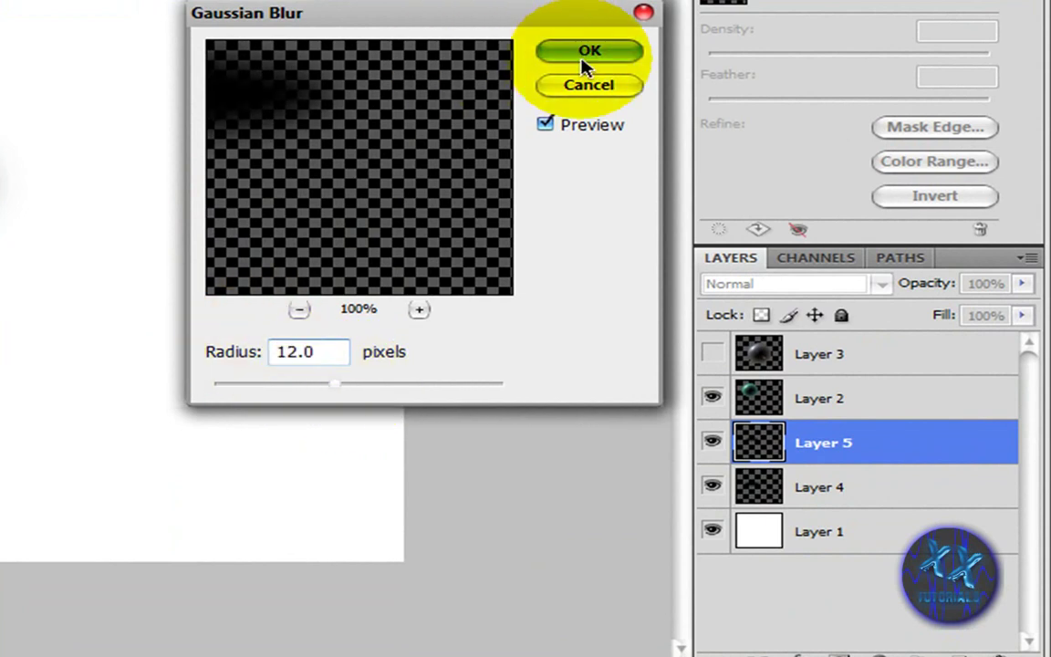
click(587, 53)
Set Layer 5's opacity to 90%.
click(1025, 285)
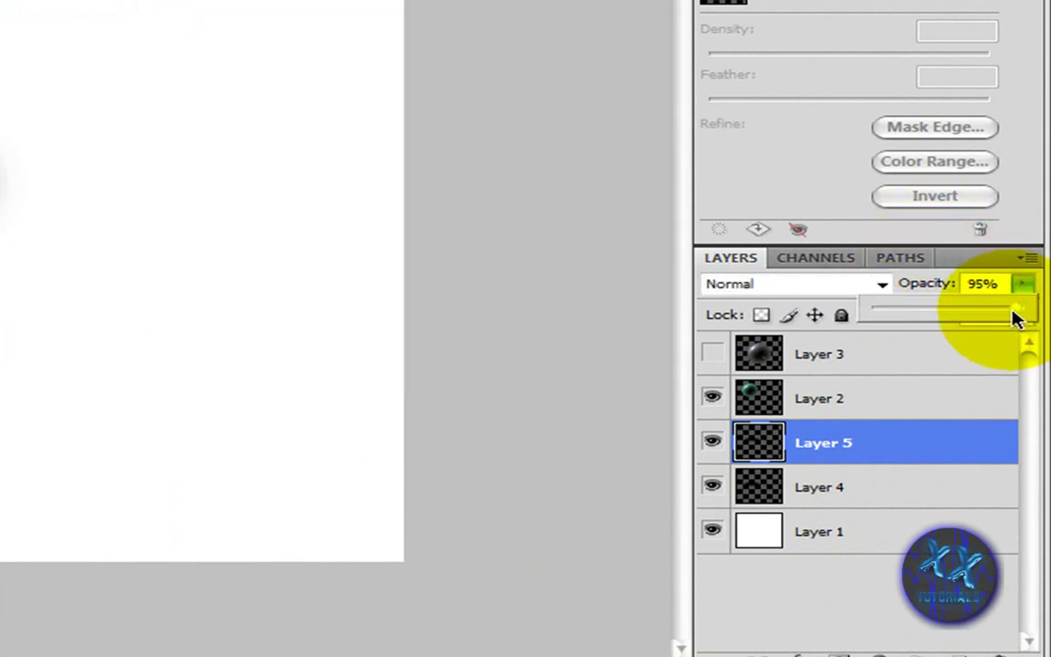
click(500, 293)
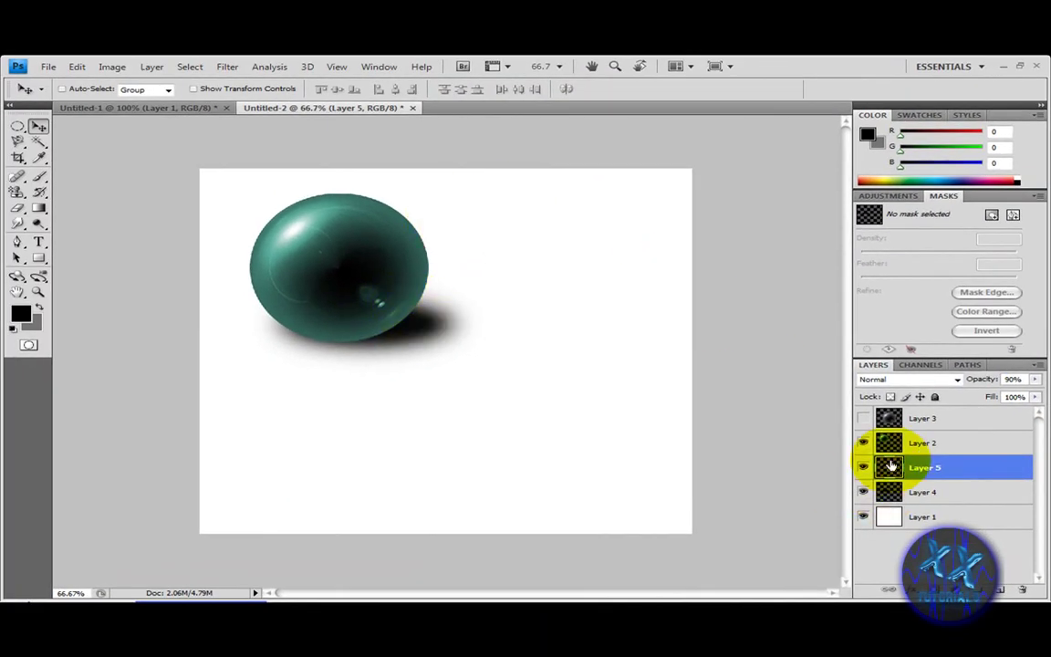
click(884, 422)
Show the dark orb on Layer 3, scale it to about 84%, and reposition it.
click(864, 419)
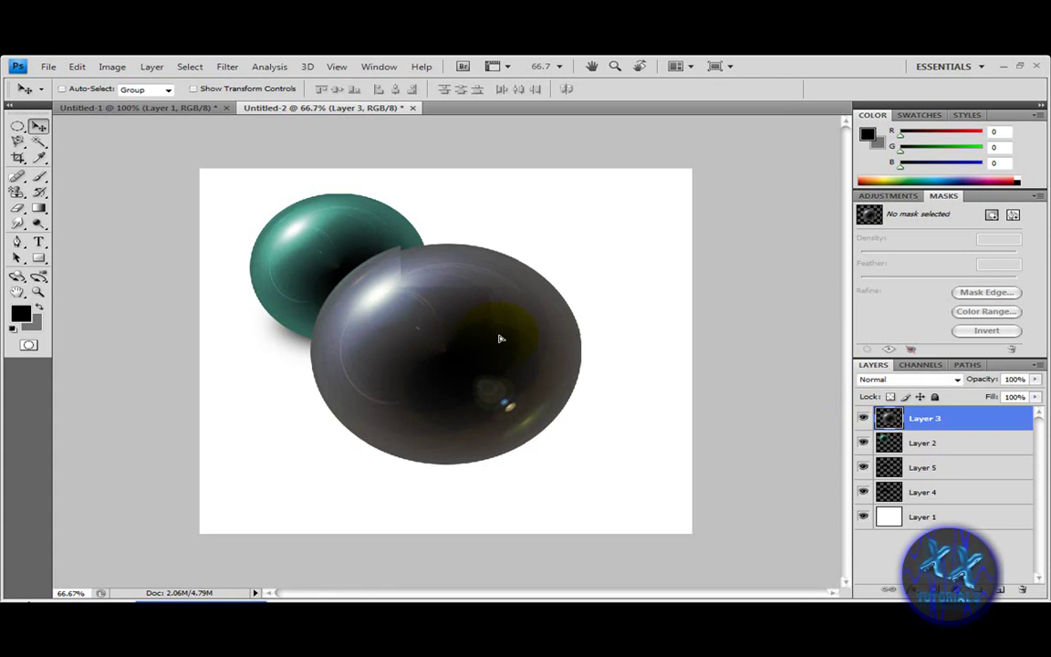
drag(499, 338, 504, 342)
key(ctrl+t)
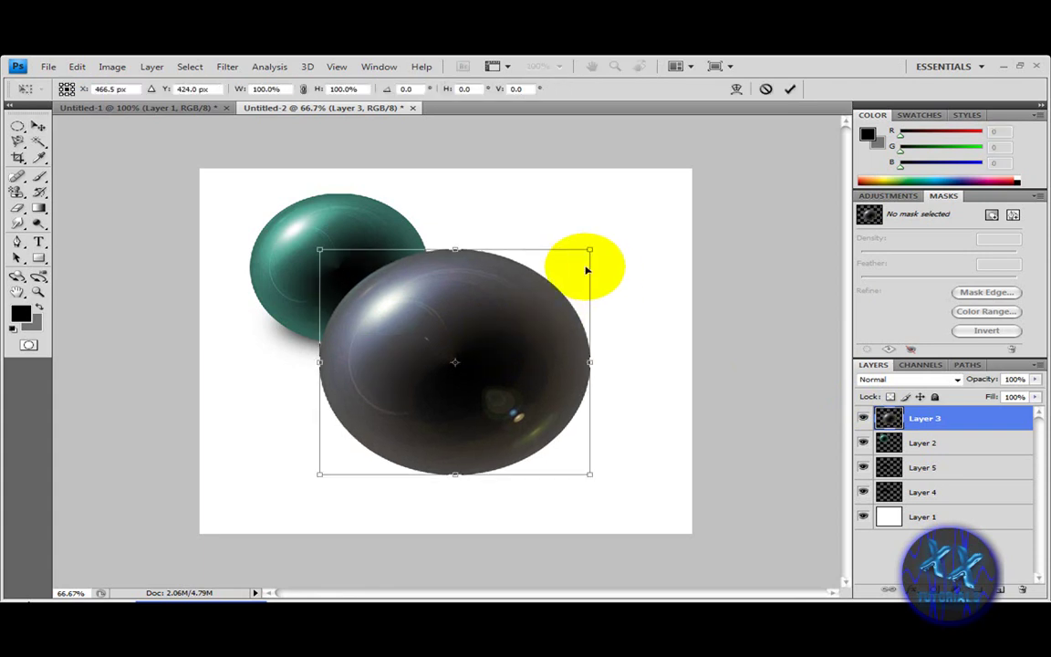
drag(592, 246, 550, 288)
drag(498, 406, 521, 349)
key(Return)
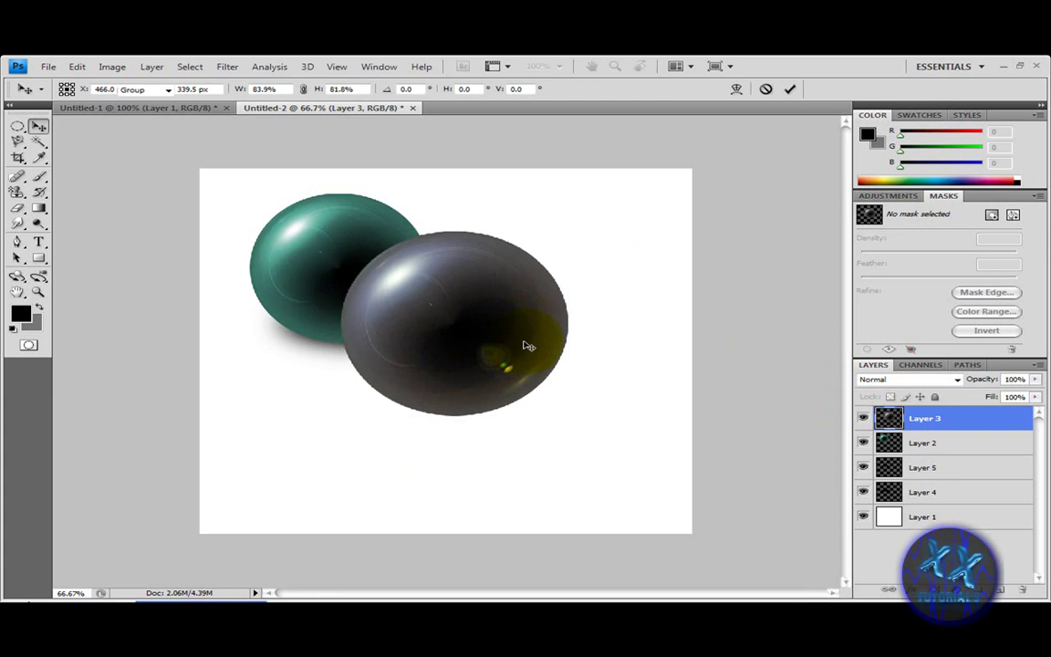
Colorize the orb green at saturation 40 and move it slightly right and down.
key(ctrl+u)
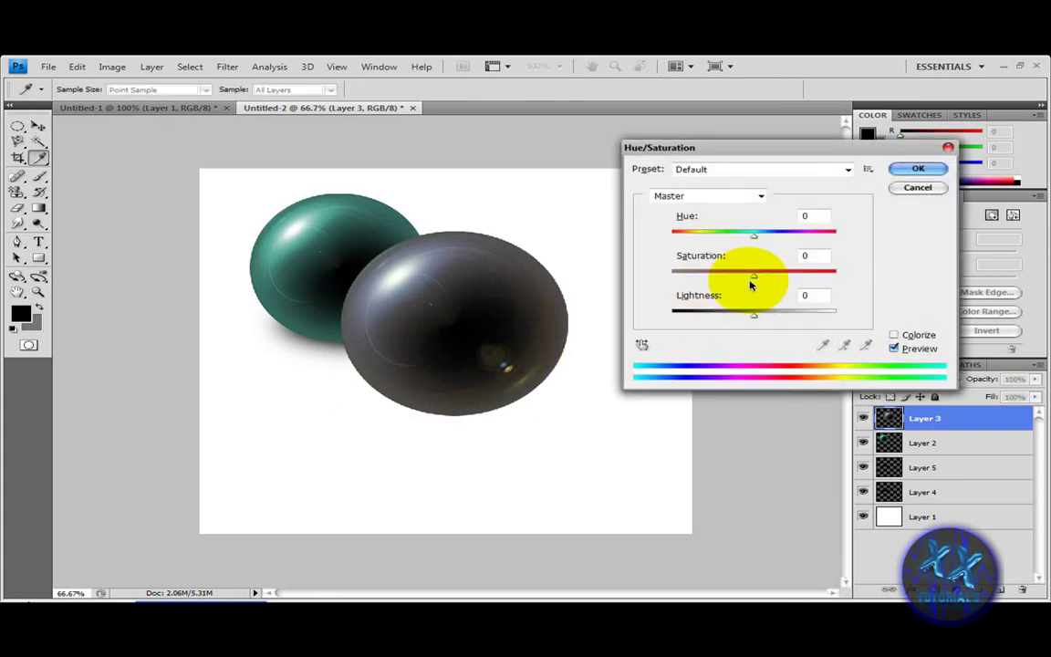
click(894, 336)
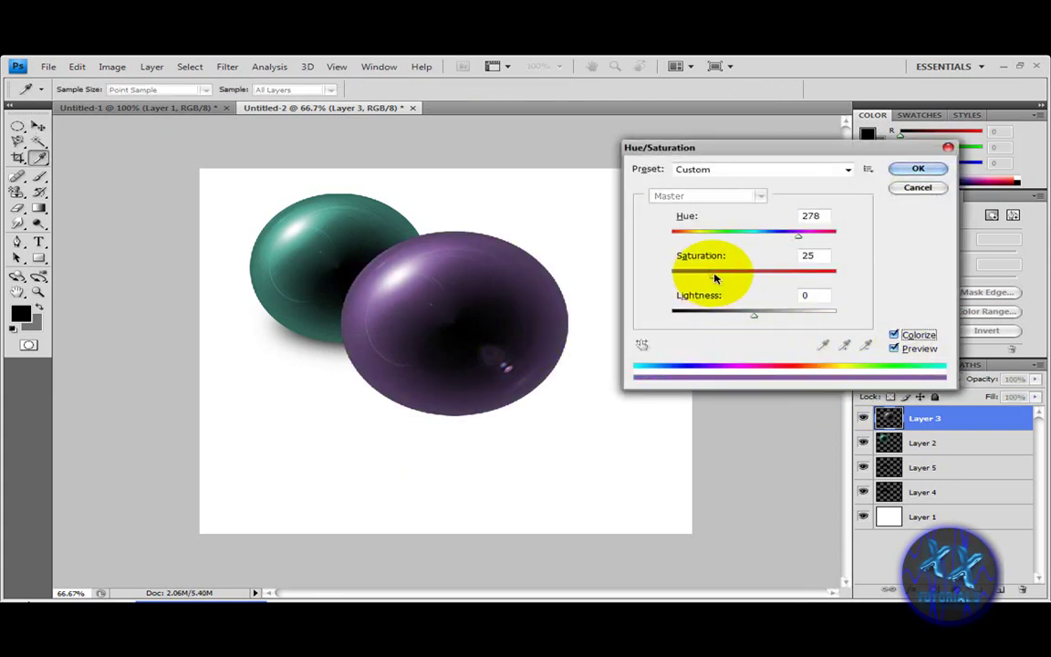
drag(714, 279, 737, 273)
drag(798, 239, 729, 241)
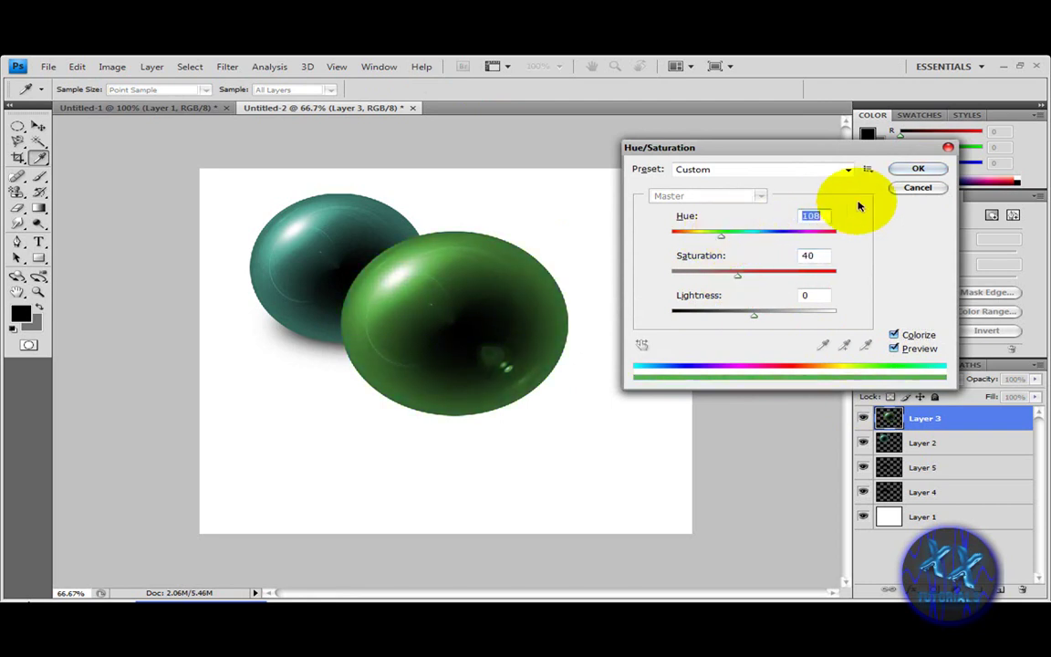
click(915, 169)
drag(470, 347, 496, 354)
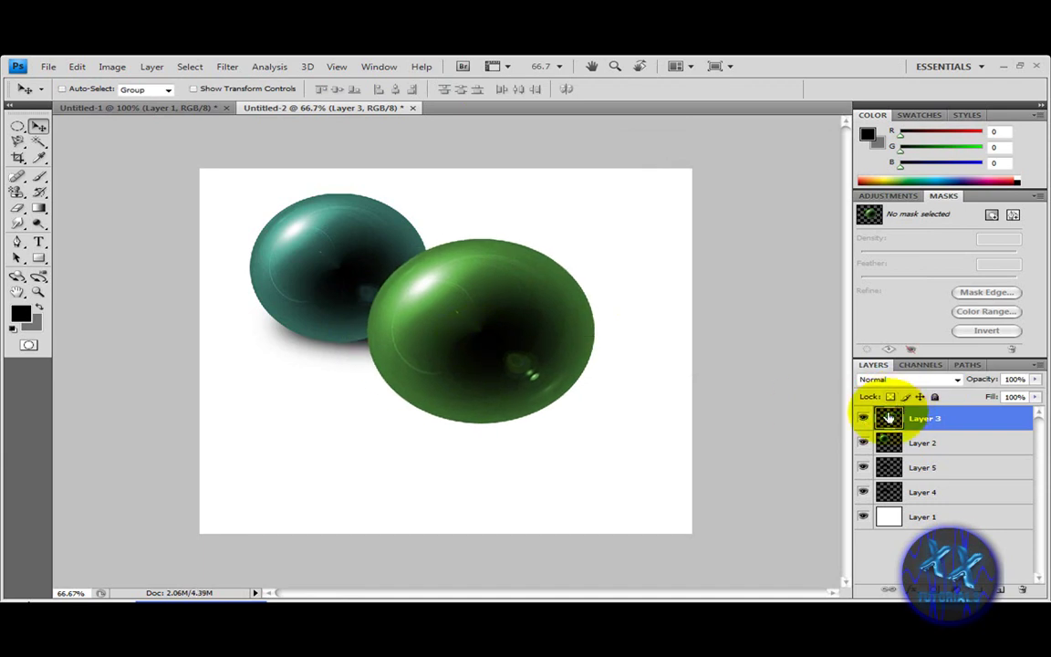
Copy the green orb to Layer 6, squash it to a third height, offset it down-right, and stack it below Layer 3.
right_click(886, 415)
click(740, 251)
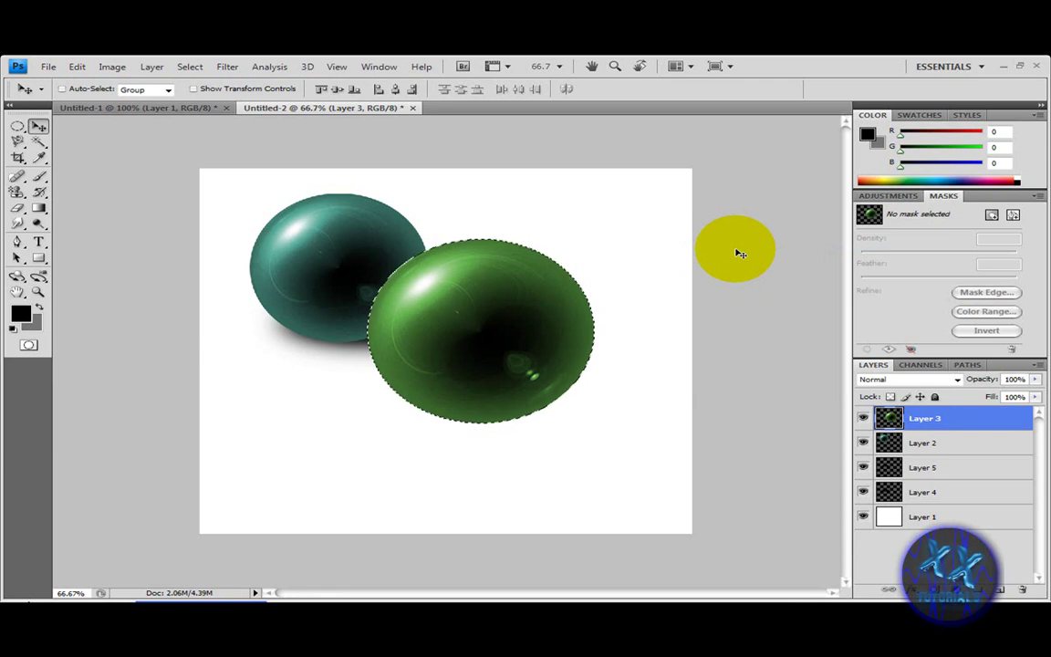
key(ctrl+t)
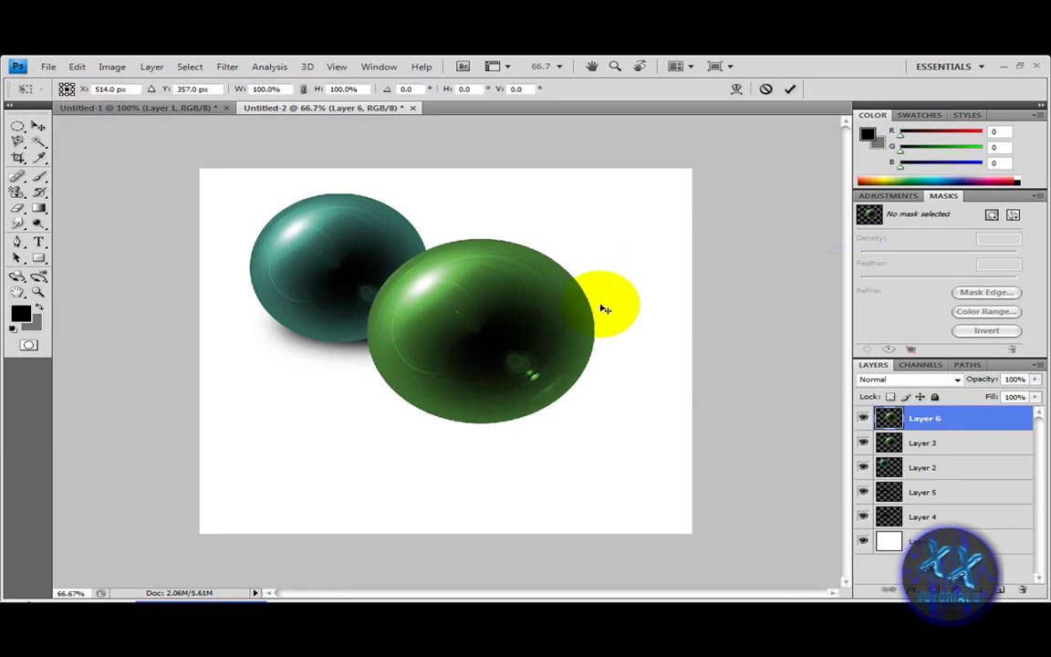
drag(482, 240, 500, 360)
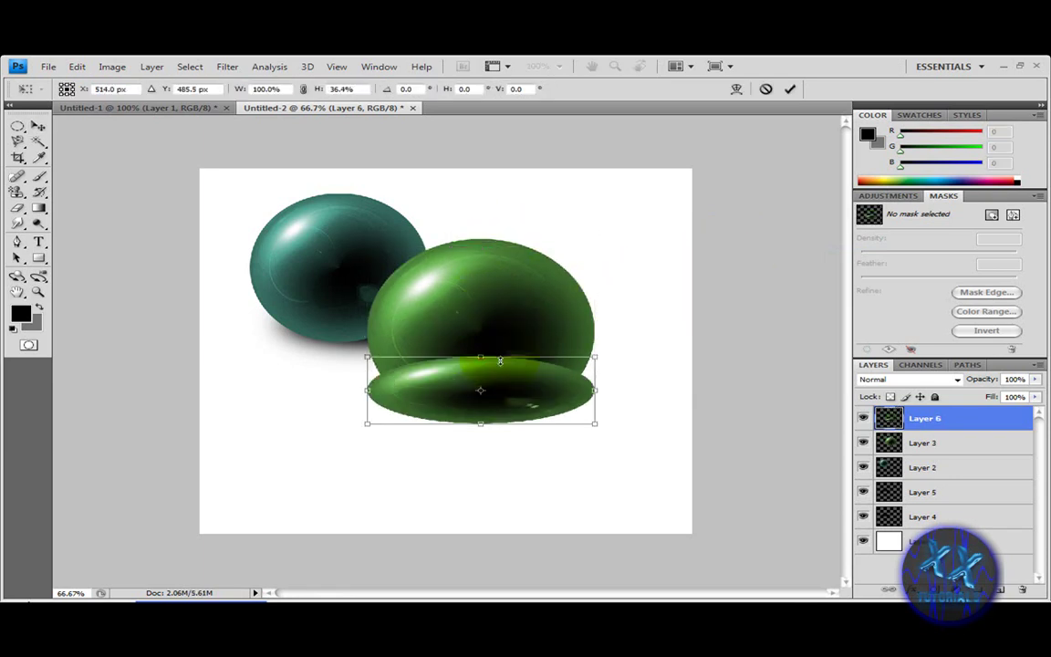
drag(595, 391, 567, 396)
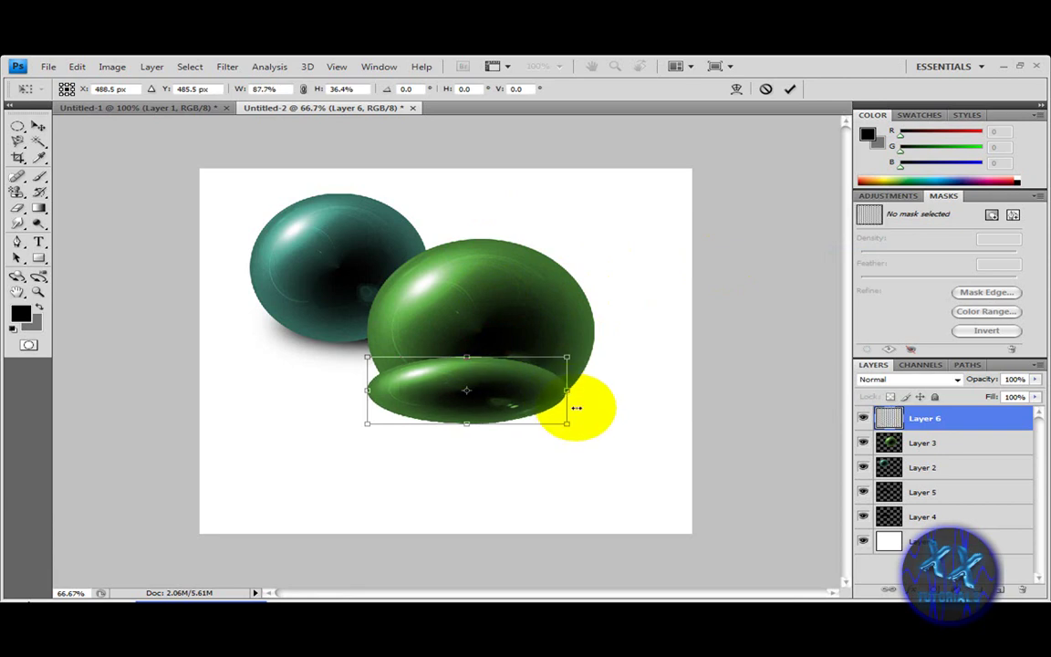
key(Return)
drag(505, 423, 569, 418)
drag(911, 420, 915, 447)
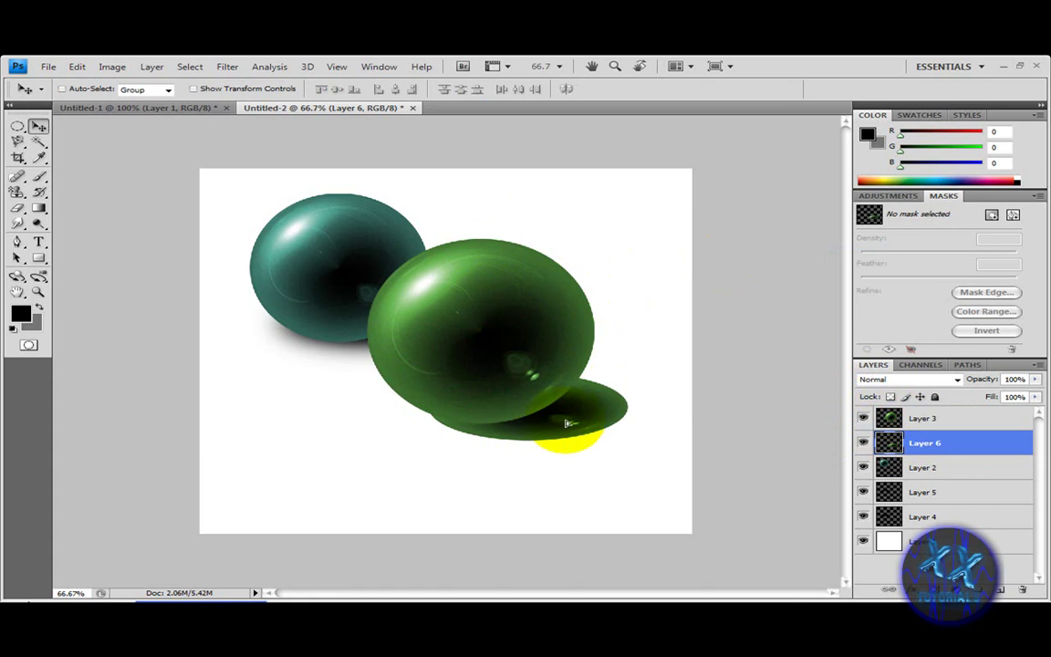